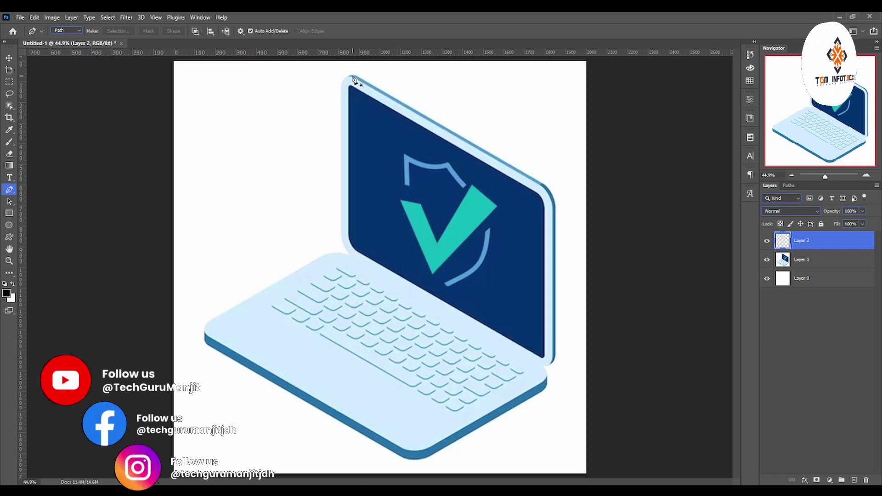
Step: Zoom closely into the laptop screen's lower-left corner and return to the Pen tool
key(ctrl+minus)
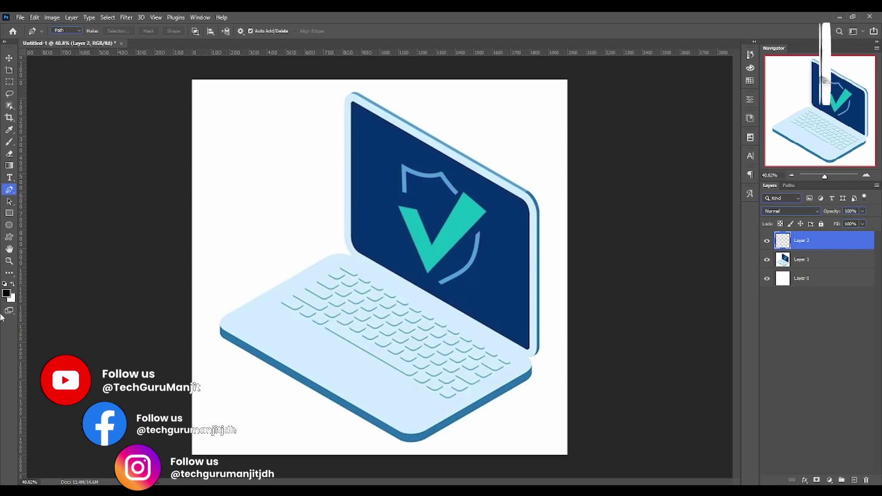
key(z)
drag(385, 259, 446, 258)
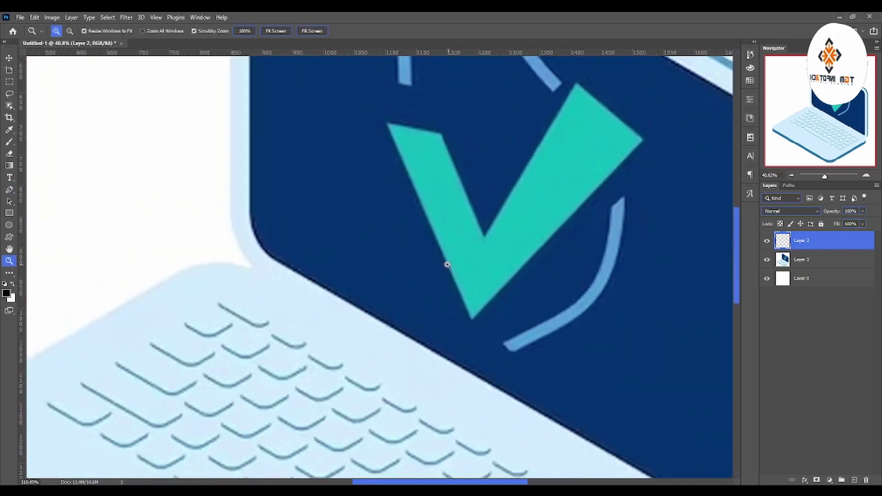
drag(322, 327, 346, 354)
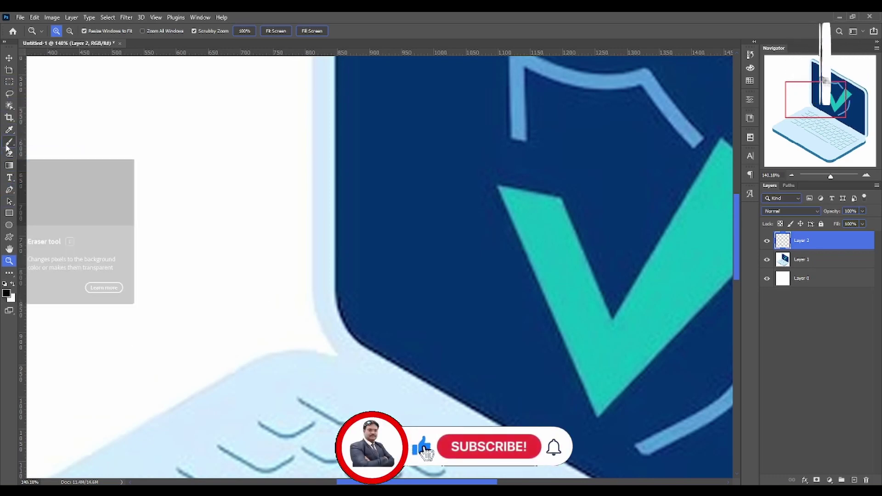
click(9, 190)
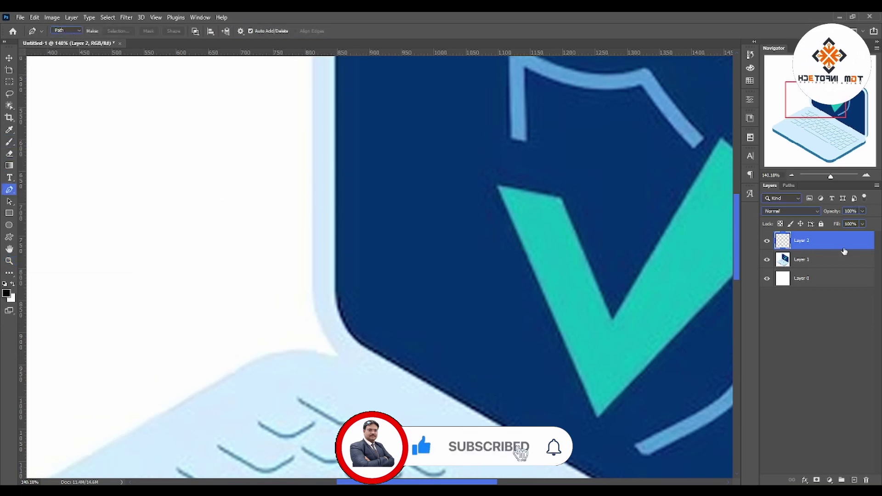
Step: Set the Pen to Shape mode with a solid blue fill and drop layer opacity to 37%
click(51, 31)
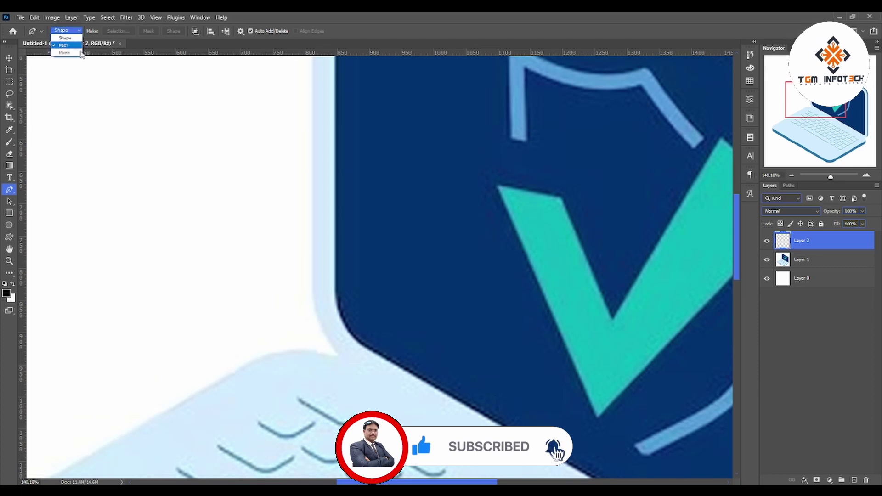
click(62, 37)
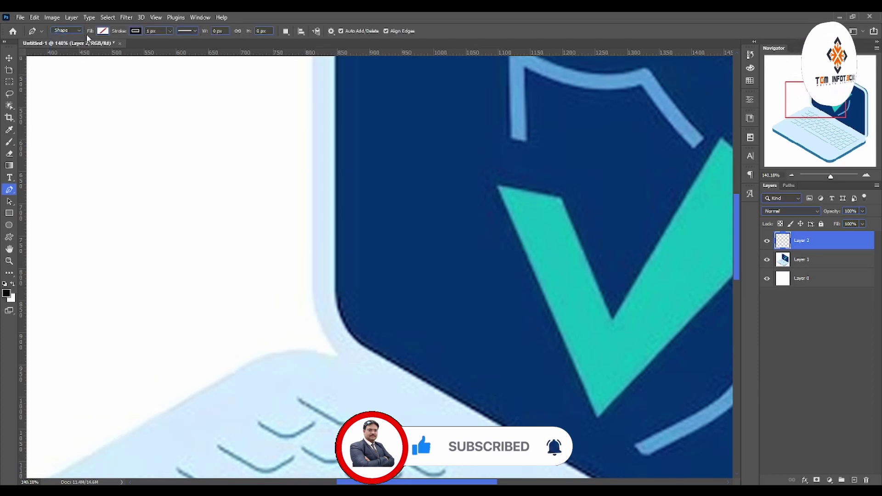
click(102, 31)
click(84, 49)
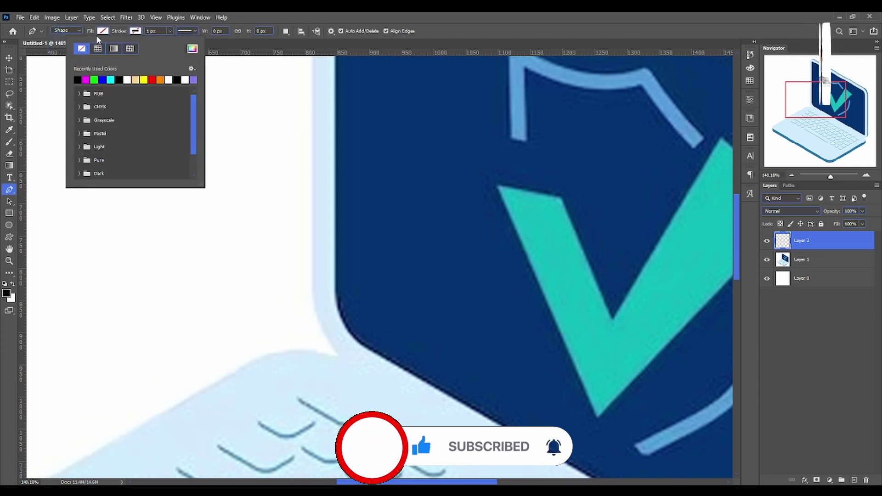
click(102, 32)
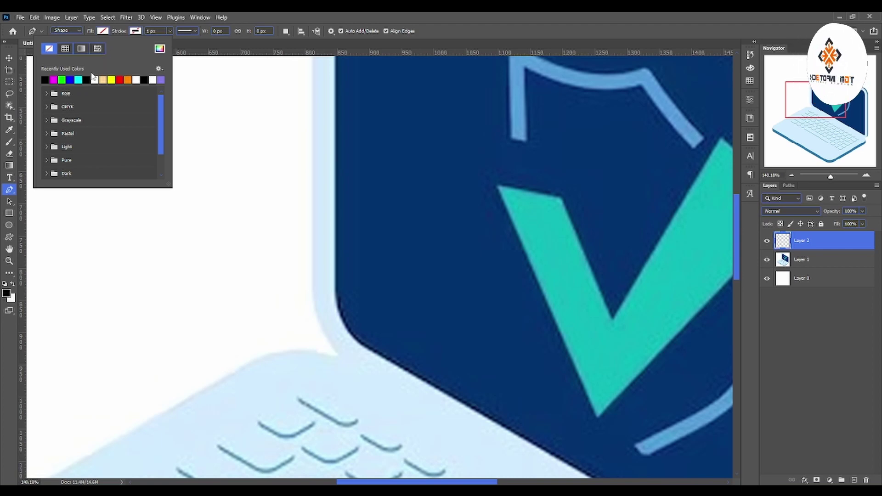
click(70, 80)
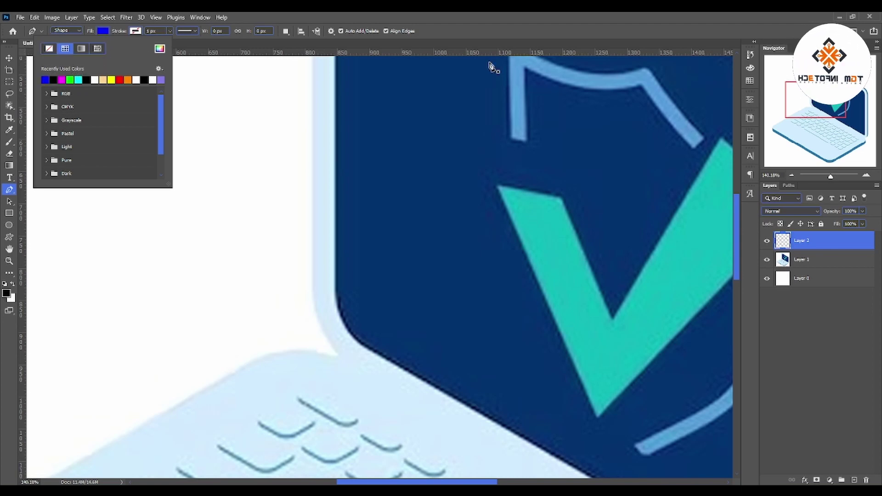
click(863, 211)
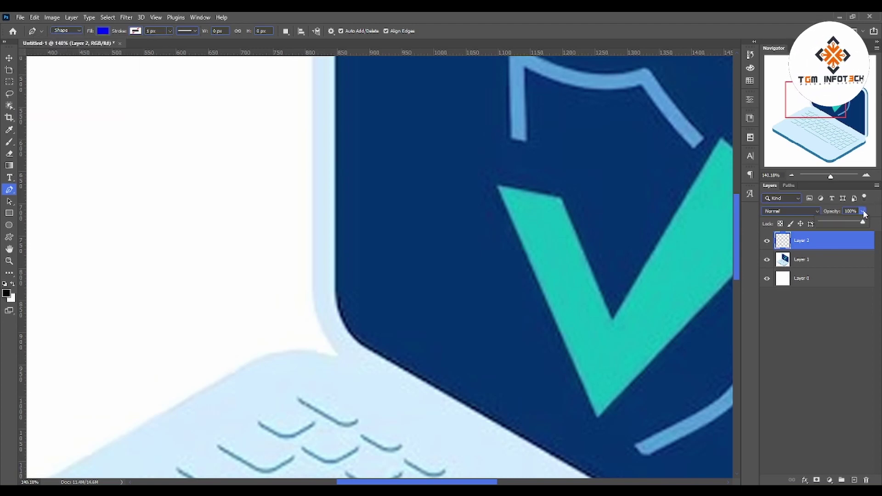
drag(864, 212, 853, 223)
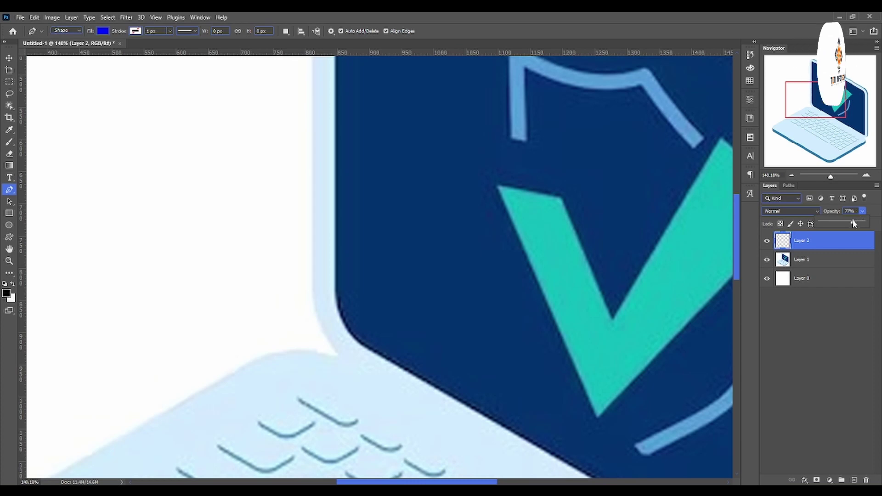
Step: Pen-trace up the bezel's left edge and curve around the screen's top-left corner
click(341, 358)
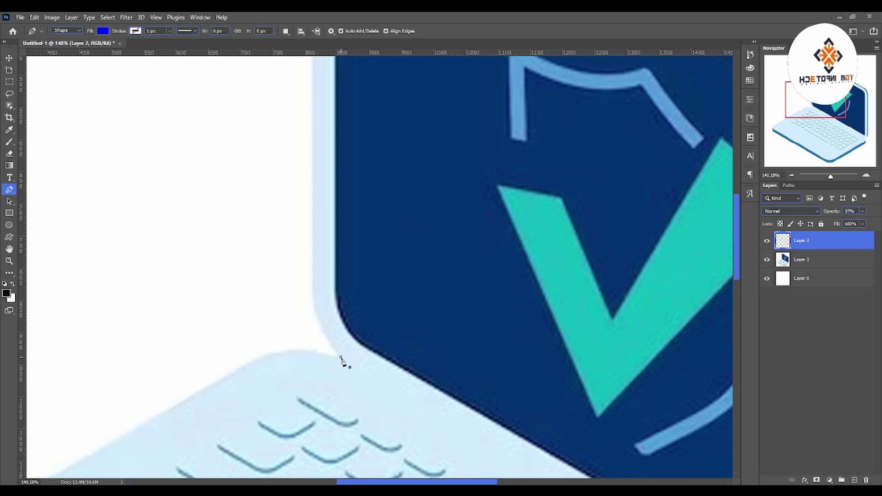
click(310, 283)
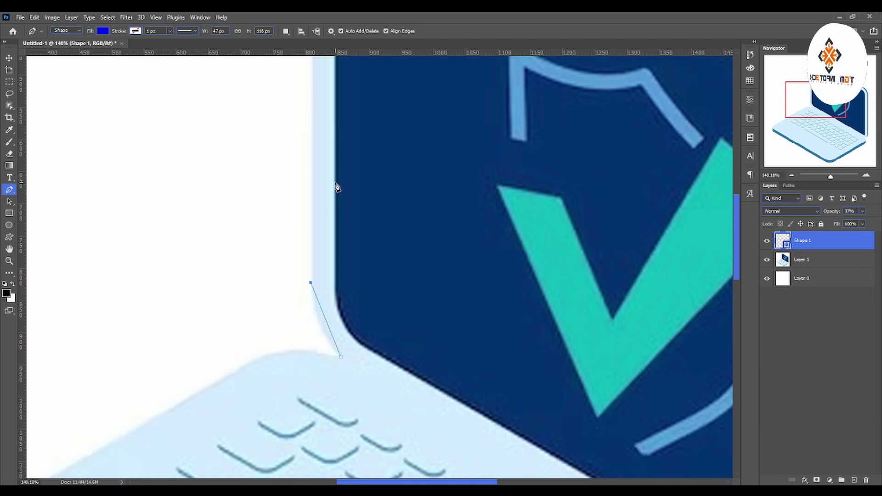
drag(316, 289, 311, 227)
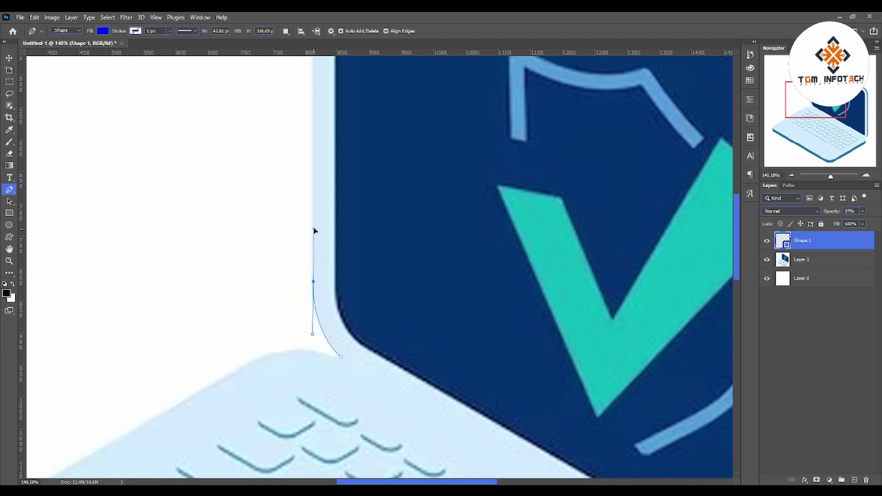
drag(352, 173, 348, 273)
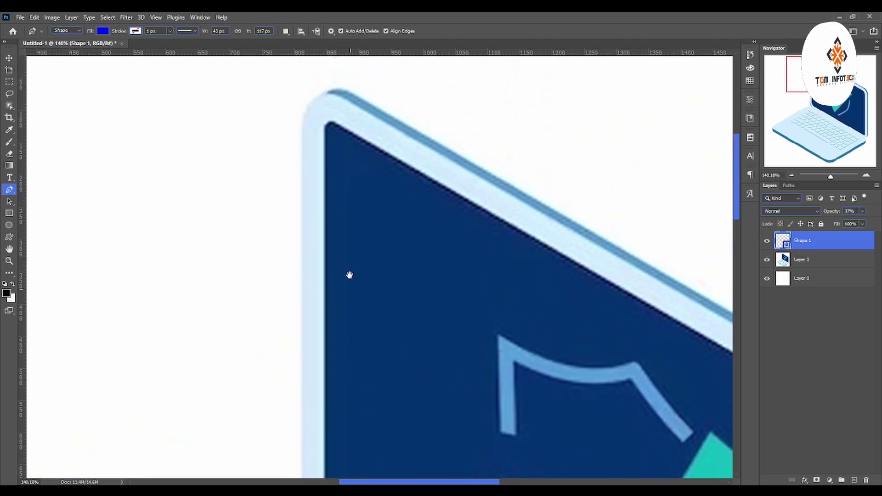
drag(302, 135, 301, 123)
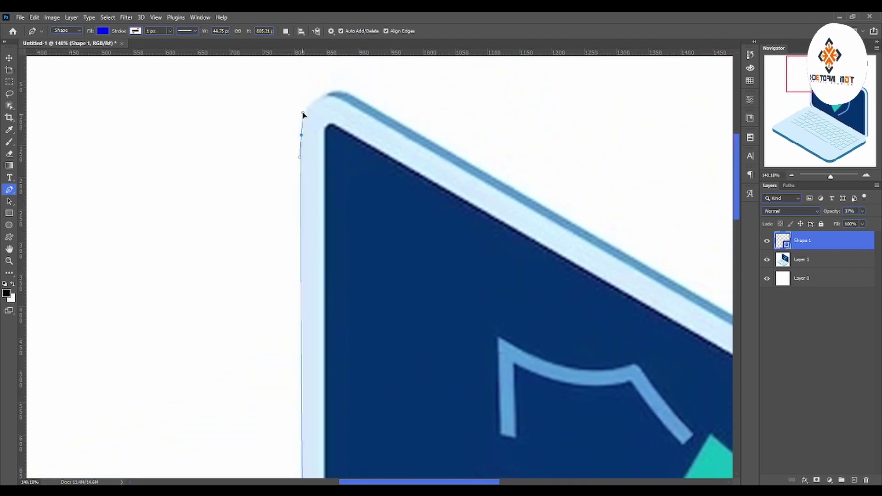
mouse_move(300, 123)
mouse_down()
mouse_move(302, 109)
mouse_move(382, 125)
mouse_move(393, 114)
mouse_up()
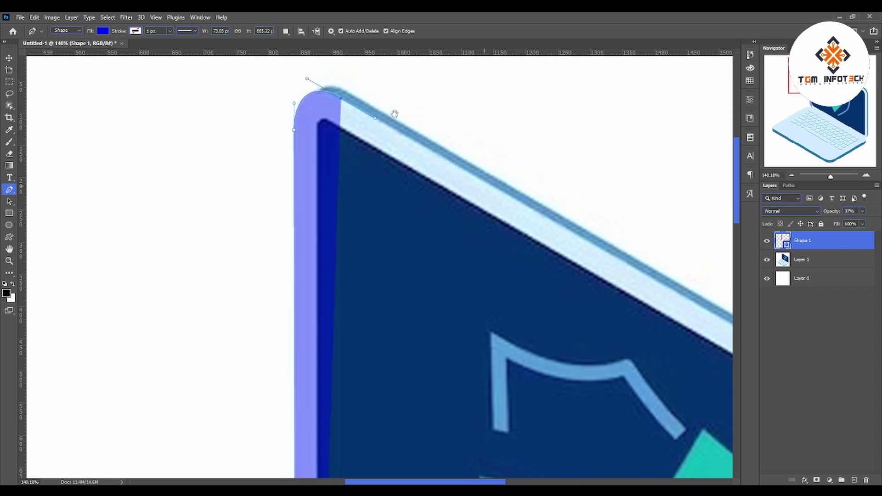
Step: Continue the path across the top edge, down the right side and round the bottom-right corner
scroll(469, 189, right, 10)
drag(469, 189, 572, 255)
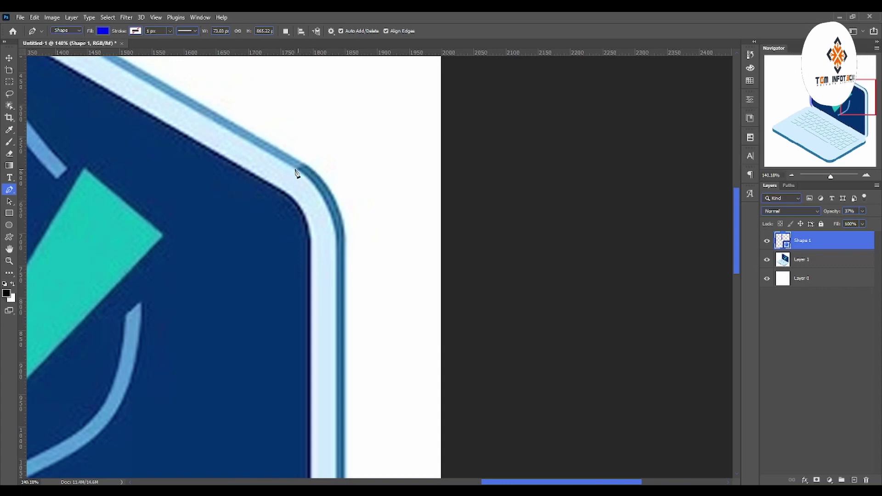
click(321, 184)
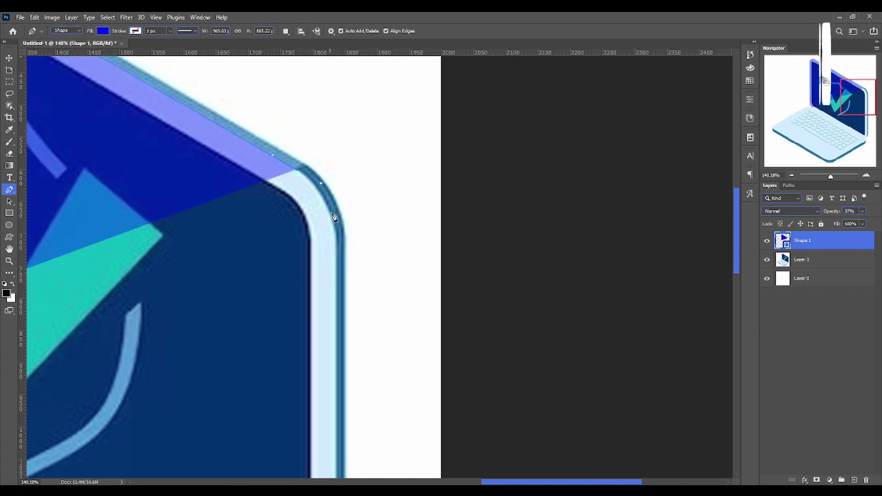
drag(338, 266, 336, 328)
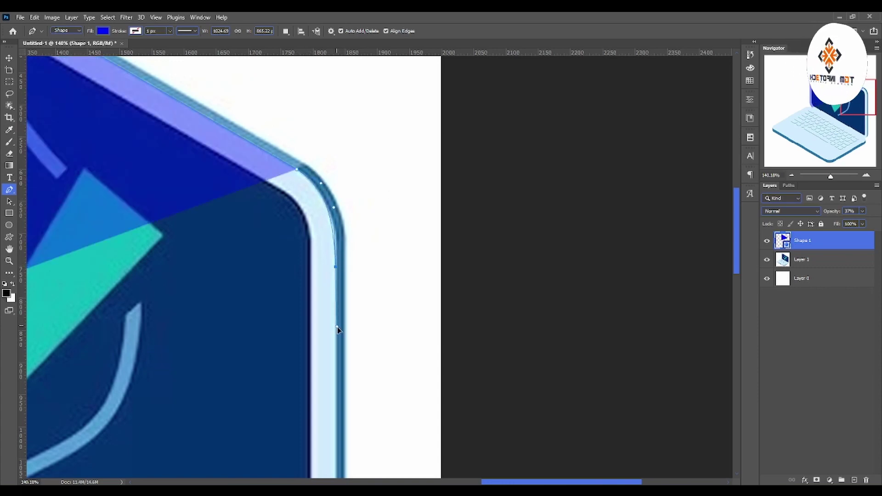
scroll(355, 187, down, 5)
scroll(355, 201, down, 2)
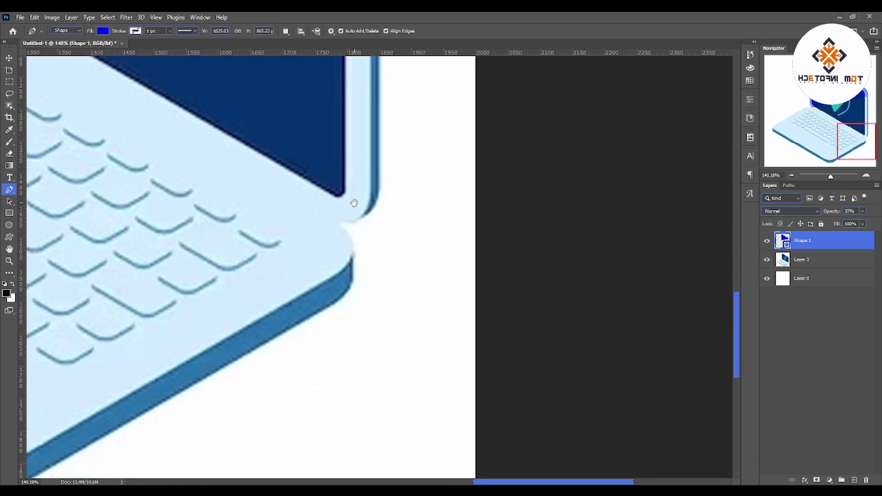
drag(371, 176, 370, 207)
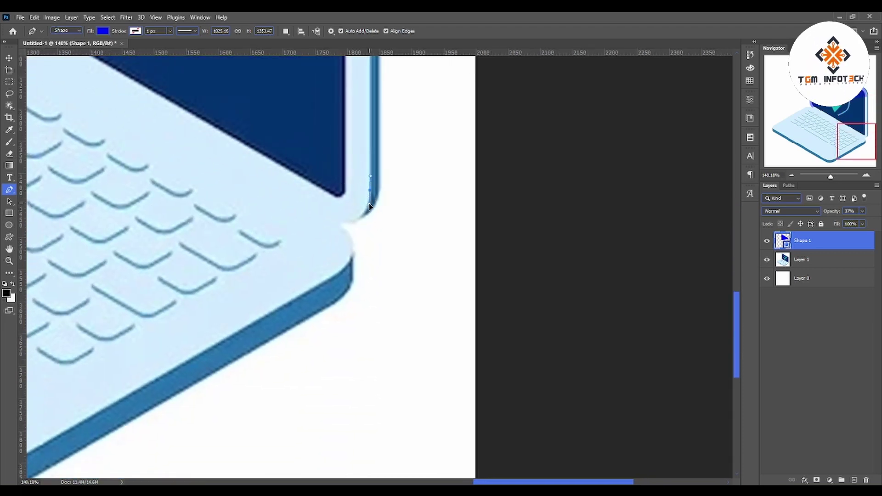
click(370, 209)
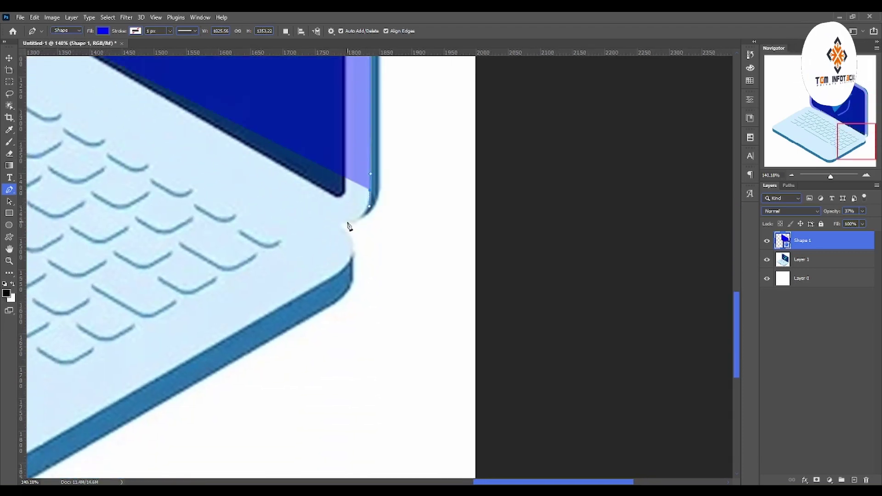
mouse_move(339, 220)
mouse_down()
mouse_move(315, 214)
mouse_move(303, 177)
mouse_move(295, 181)
mouse_move(325, 189)
mouse_move(298, 174)
mouse_up()
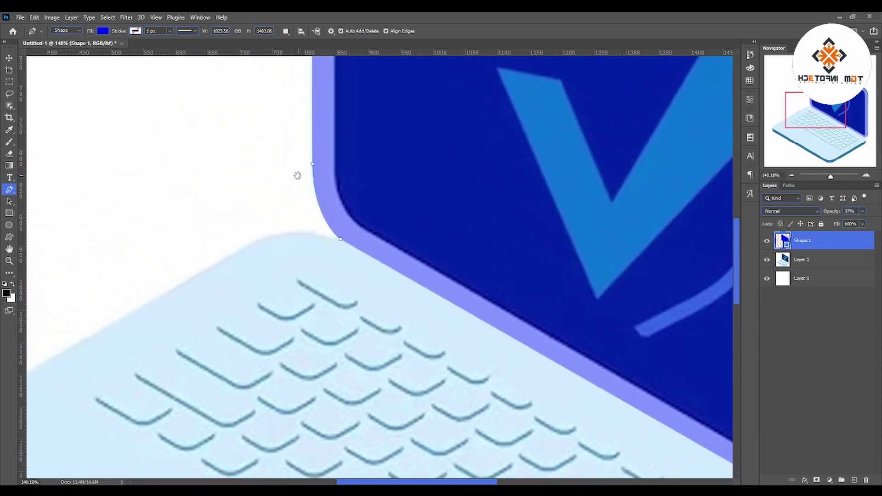
Step: Refill Shape 1 with the light blue sampled from the laptop bezel
key(ctrl+0)
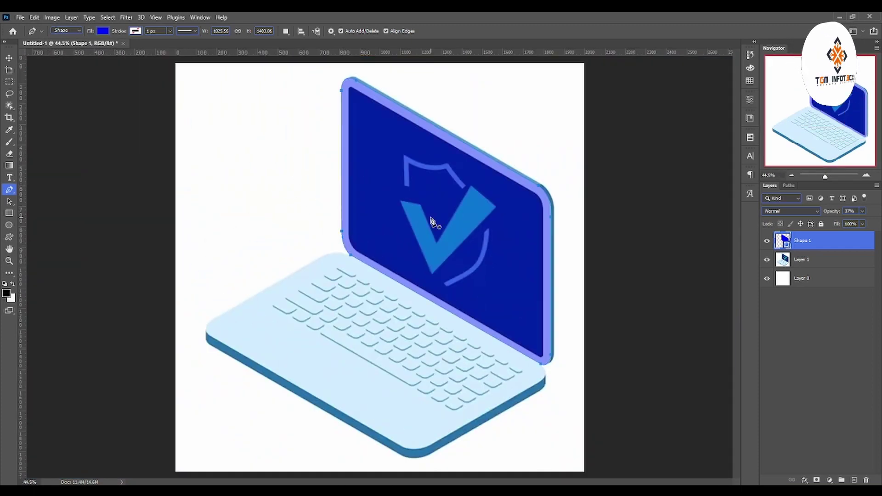
click(768, 242)
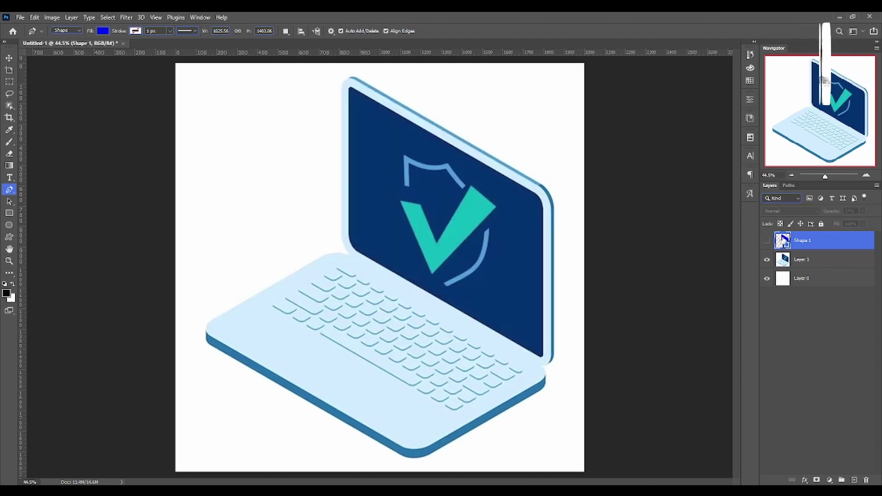
double_click(783, 239)
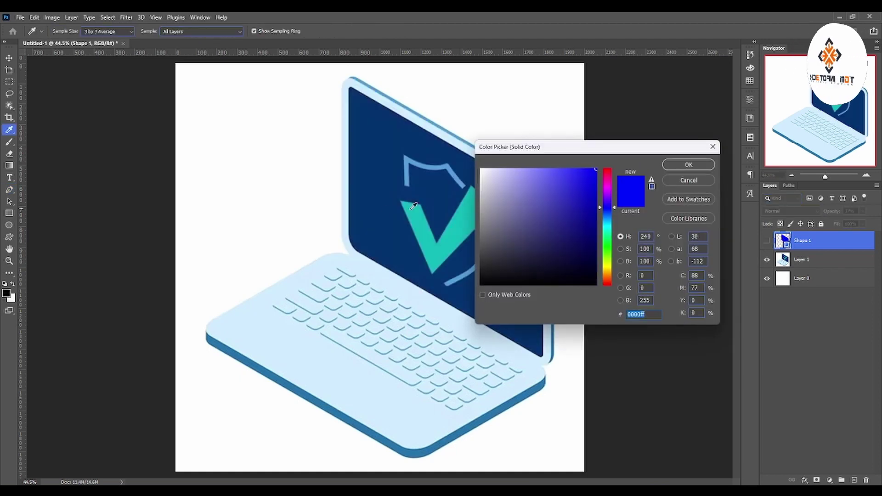
click(347, 202)
key(Return)
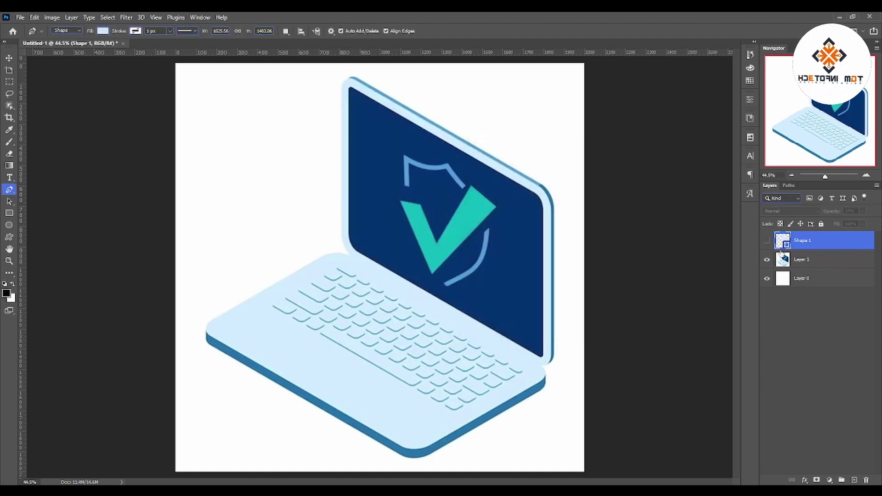
Step: Show Shape 1 again and raise its opacity to 100%
click(767, 241)
click(862, 211)
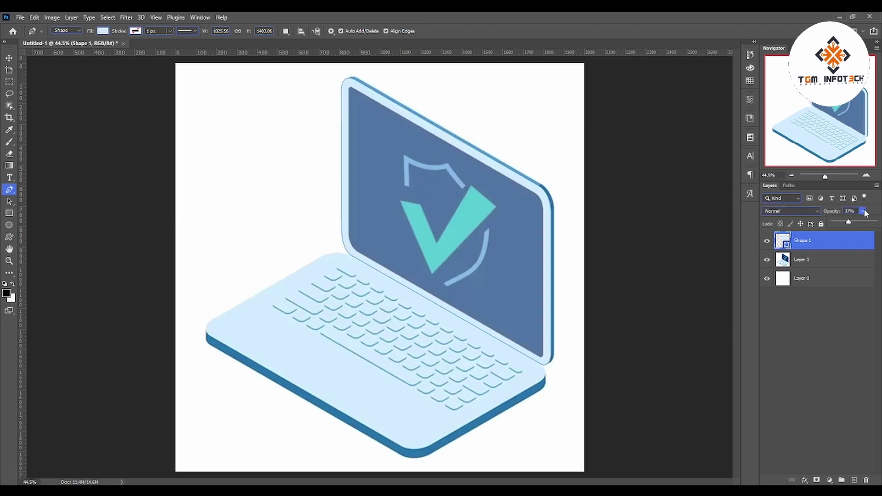
drag(847, 222, 875, 222)
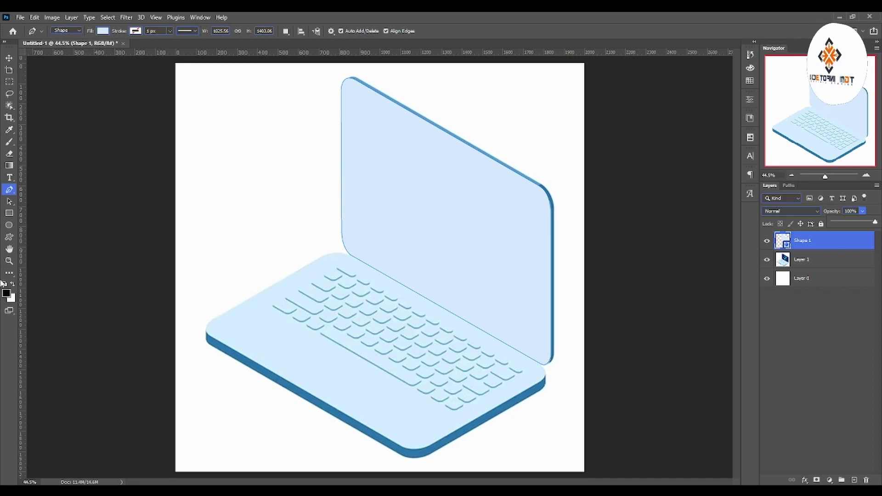
Step: Zoom into the screen's top edge and duplicate Shape 1 with Ctrl+J
click(9, 260)
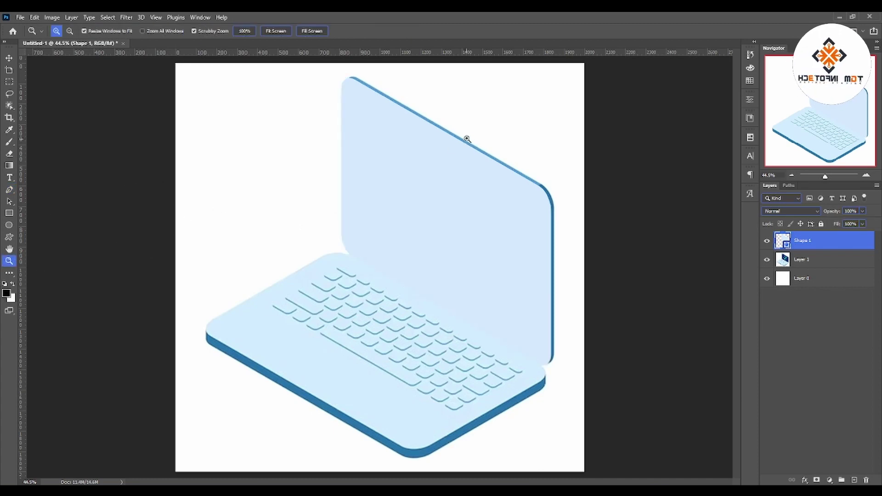
click(525, 134)
drag(394, 122, 396, 144)
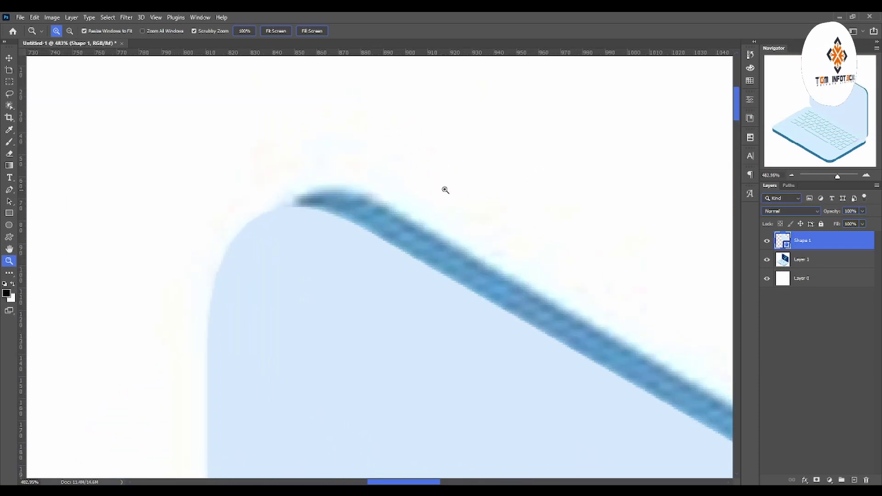
click(9, 58)
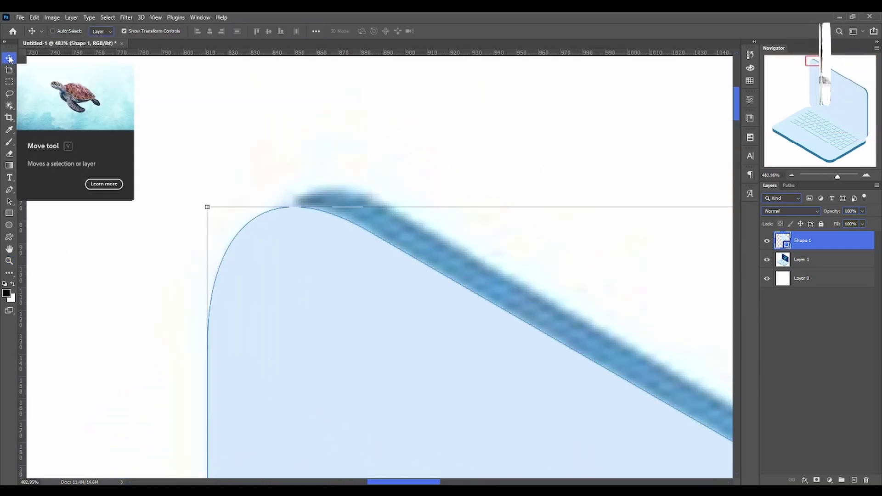
key(ctrl+j)
Step: Nudge the original Shape 1 several pixels up and right, then fit the canvas in view
key(ctrl)
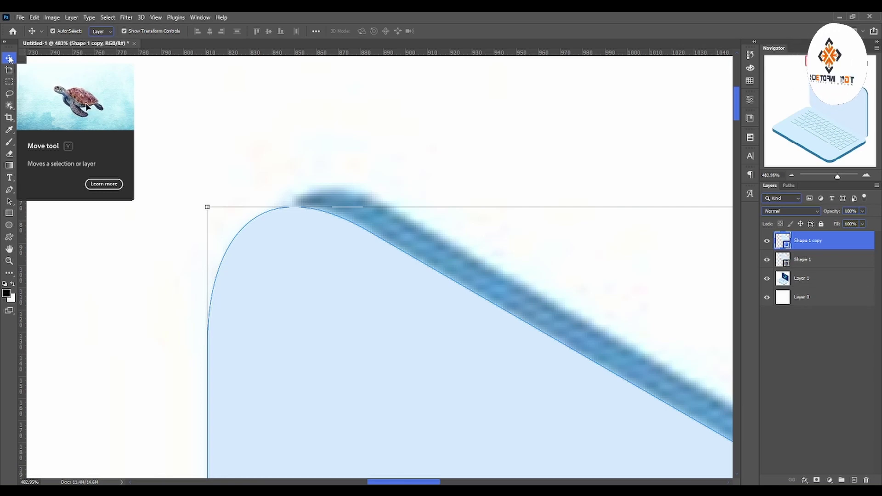
click(798, 260)
key(Right)
key(Right)
key(Right)
key(Up)
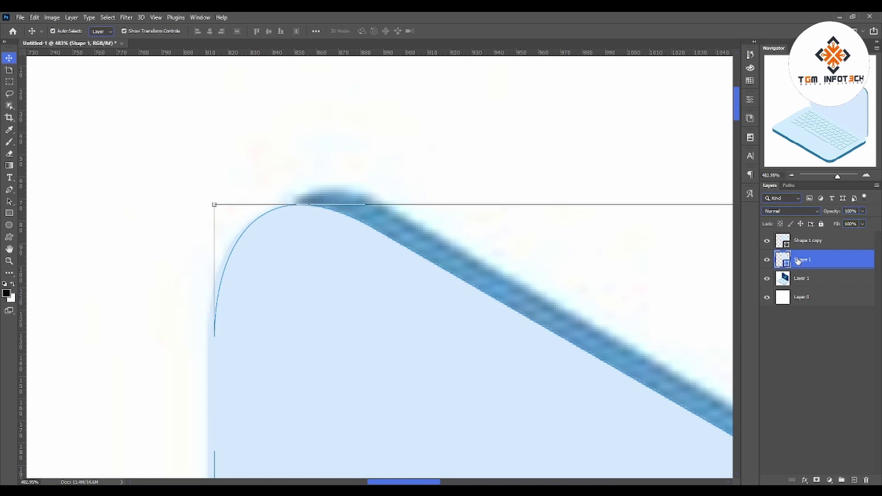
key(Right)
key(Right)
key(Right)
key(Up)
key(Right)
key(Up)
key(Right)
key(Right)
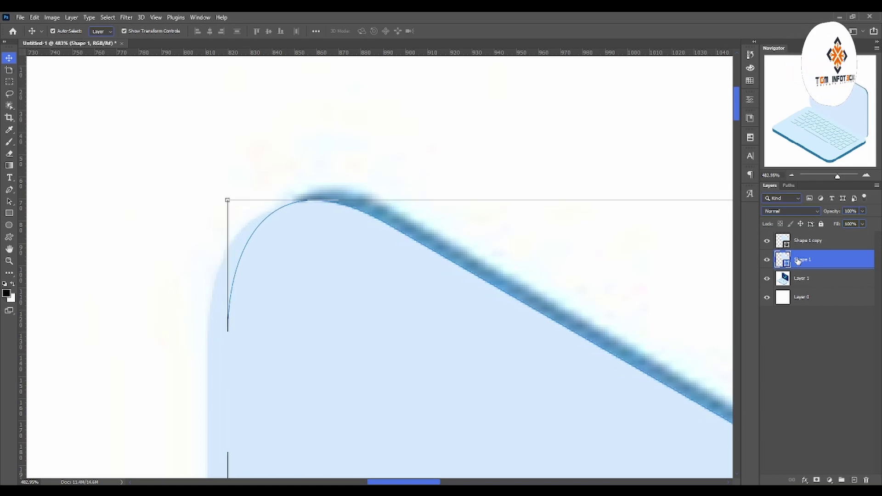
key(Up)
key(Right)
key(Right)
key(Right)
key(Up)
key(Right)
key(Right)
key(Up)
key(Right)
key(Up)
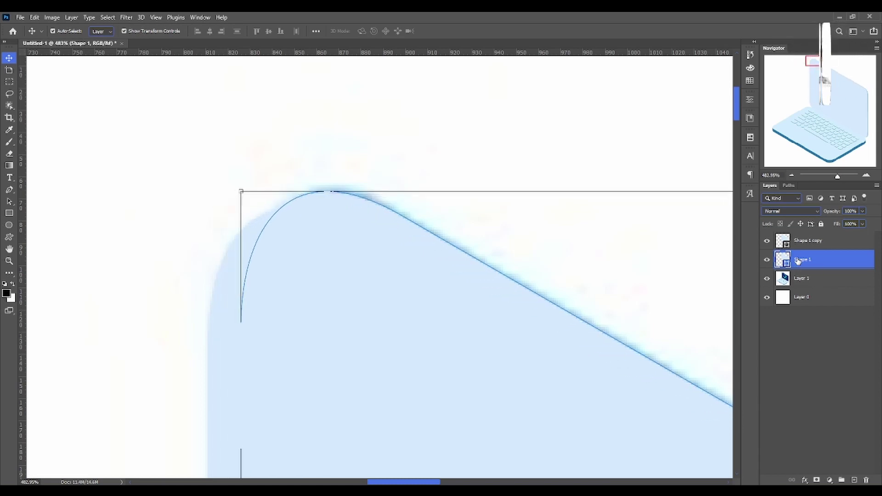
key(Up)
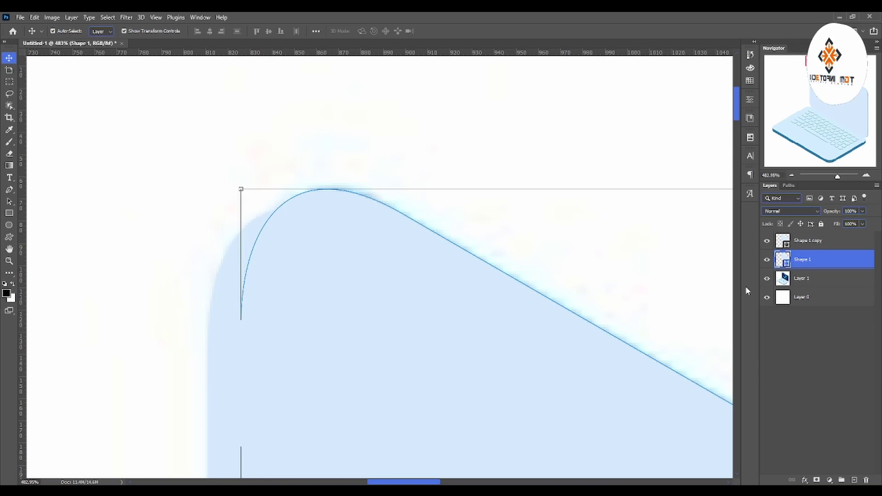
key(ctrl+0)
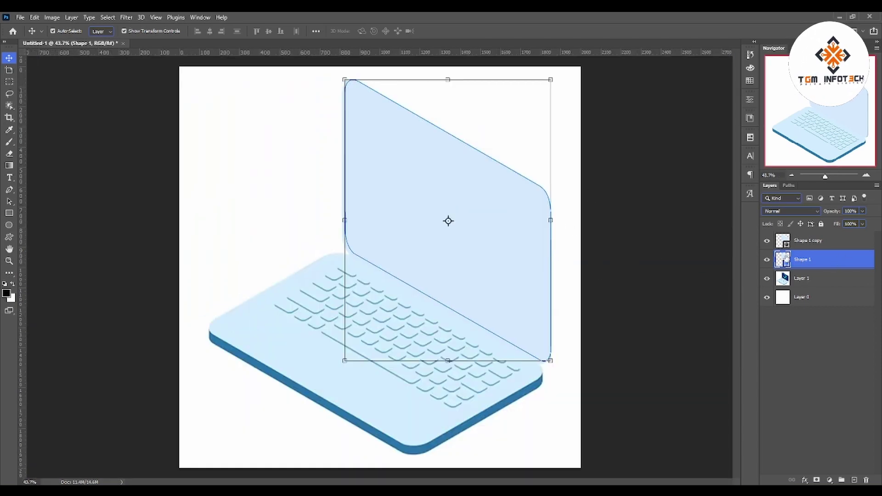
Step: Fill Shape 1 with the blue sampled from the laptop's edge
click(766, 259)
double_click(783, 259)
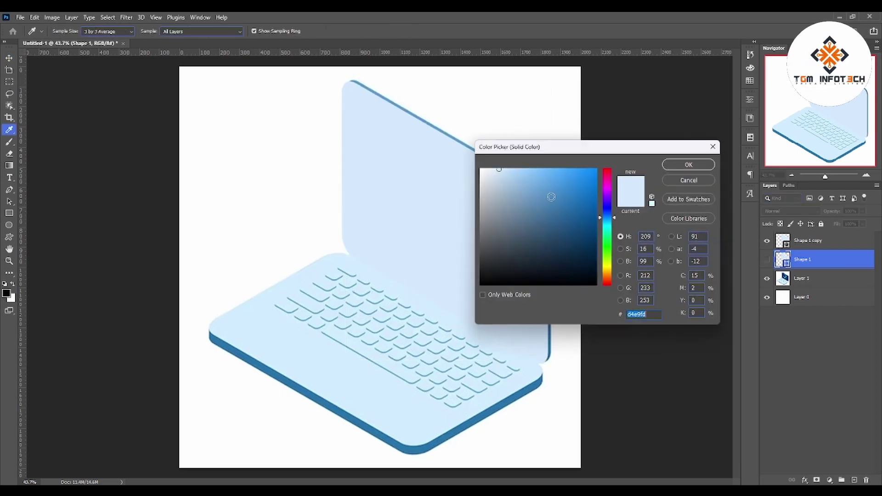
click(463, 137)
click(688, 165)
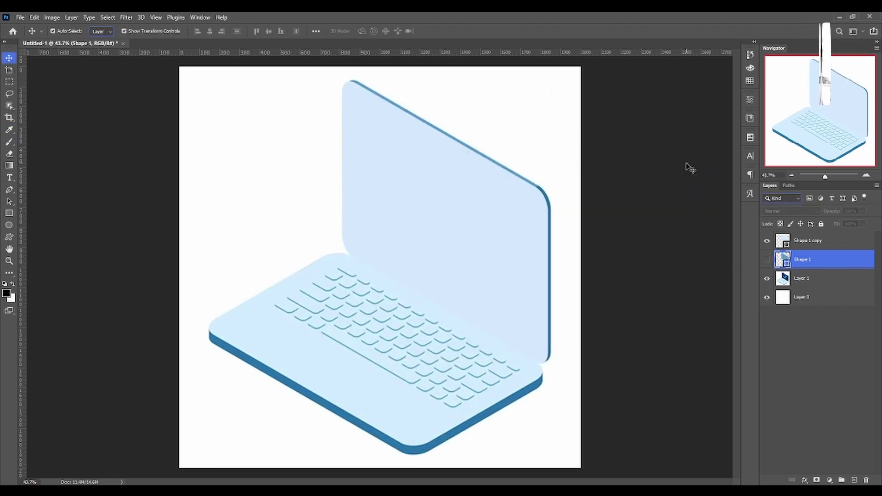
click(766, 260)
Step: Commit a free transform on Shape 1 and zoom in to compare the screen shapes
key(ctrl+t)
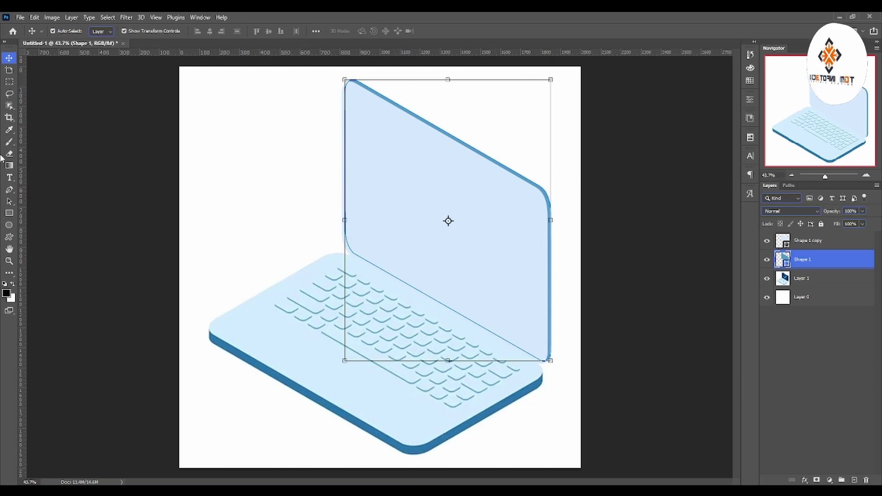
key(Return)
click(9, 260)
mouse_move(503, 256)
mouse_down()
mouse_move(613, 265)
mouse_move(550, 316)
mouse_up()
drag(530, 250, 740, 275)
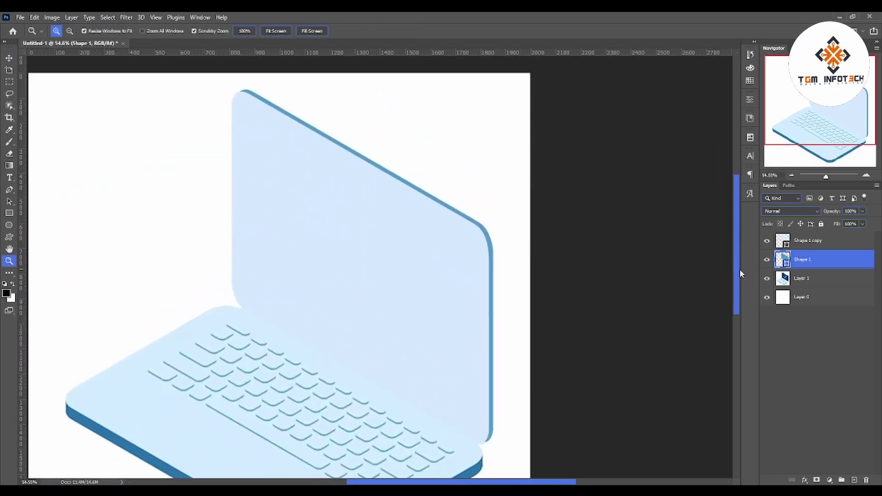
click(767, 260)
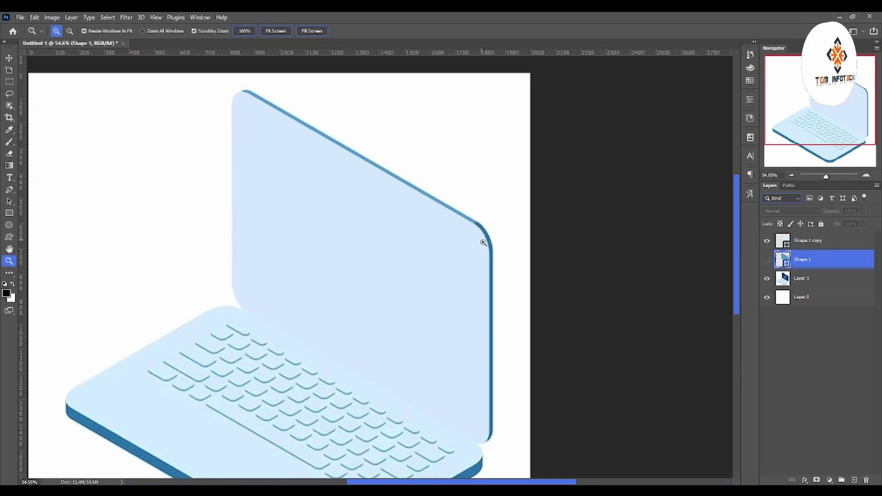
click(767, 259)
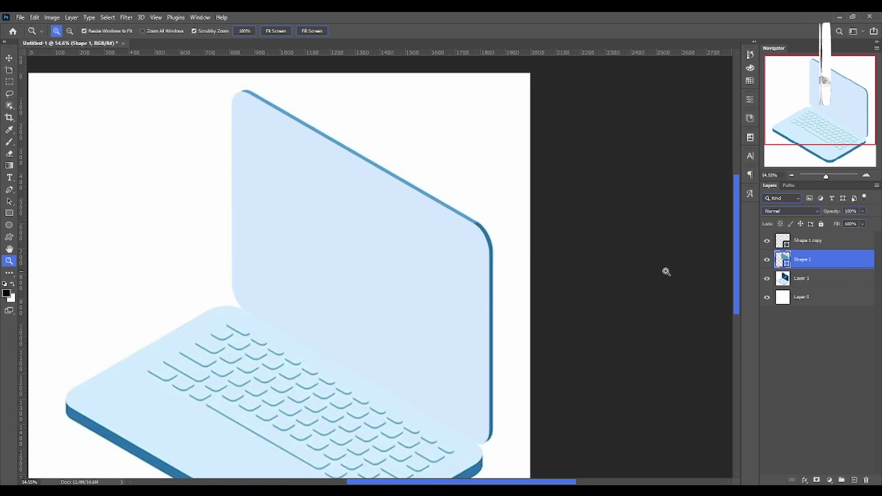
Step: Duplicate Shape 1 as Shape 1 copy 2 and fill it with darker edge blue 5699c6
key(ctrl+j)
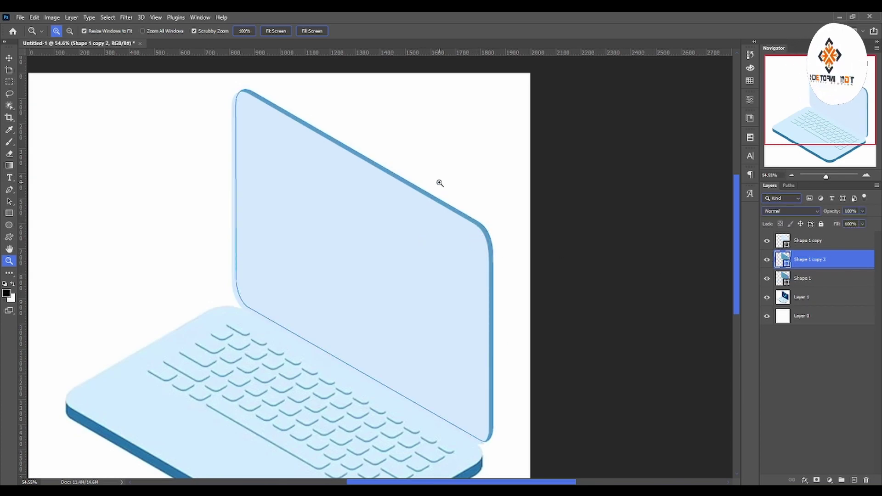
click(766, 279)
double_click(782, 259)
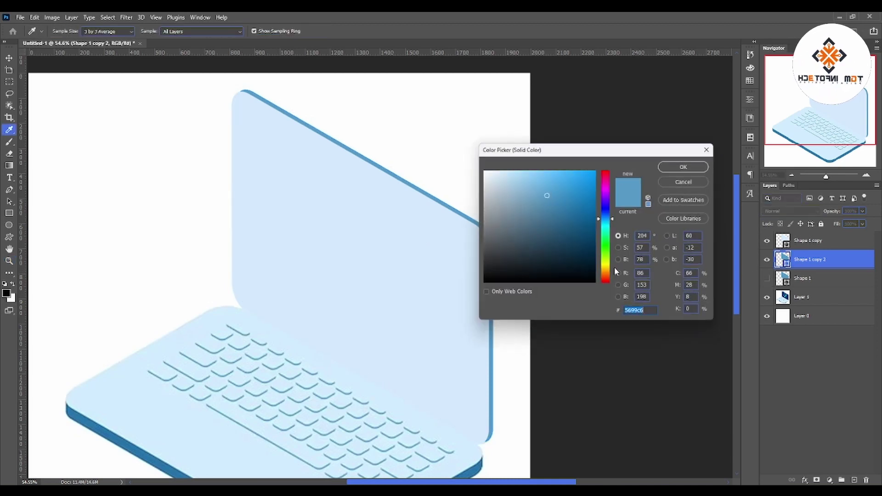
click(700, 183)
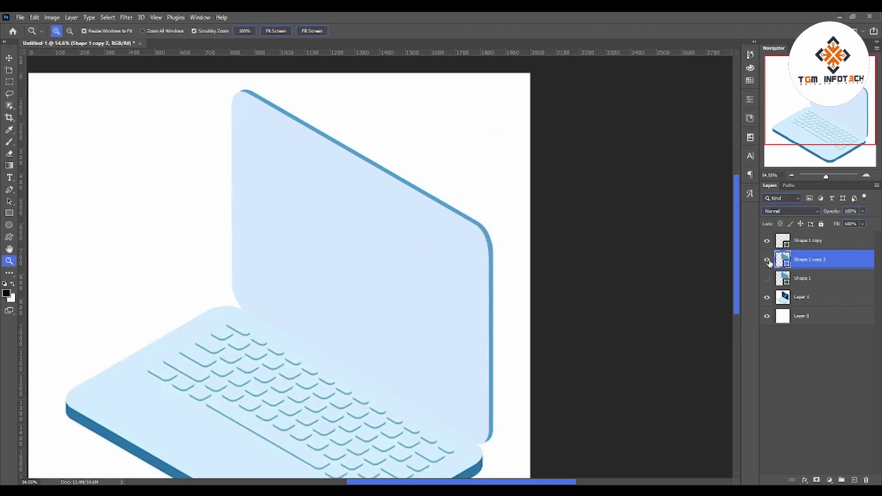
click(767, 260)
double_click(783, 259)
drag(554, 148, 640, 151)
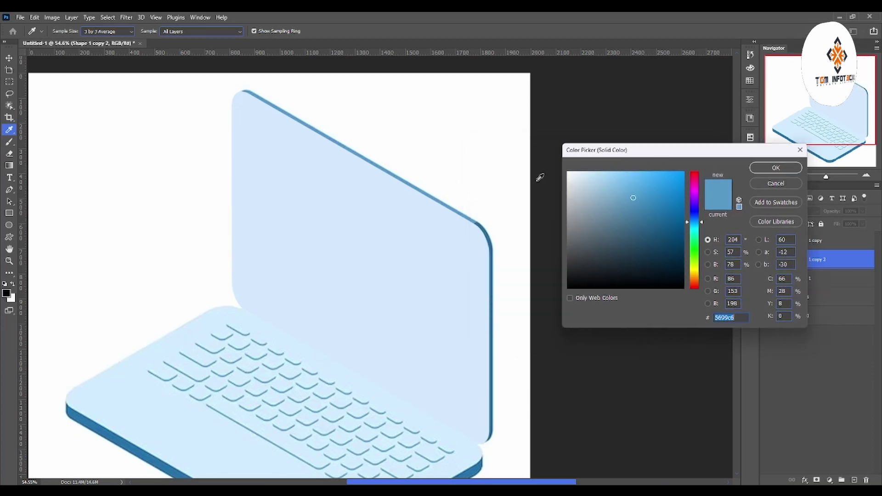
click(489, 231)
key(Return)
key(z)
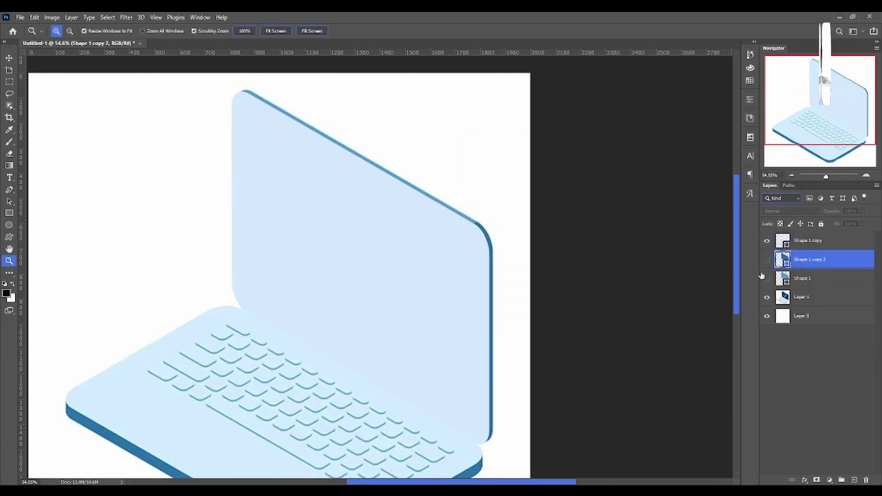
click(767, 260)
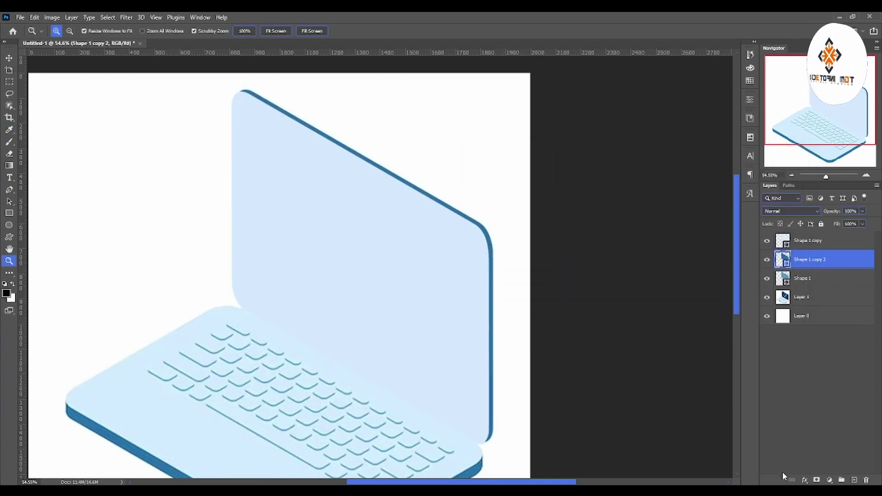
Step: Add an inverted, fully hiding layer mask to Shape 1 copy 2 and target it
click(818, 480)
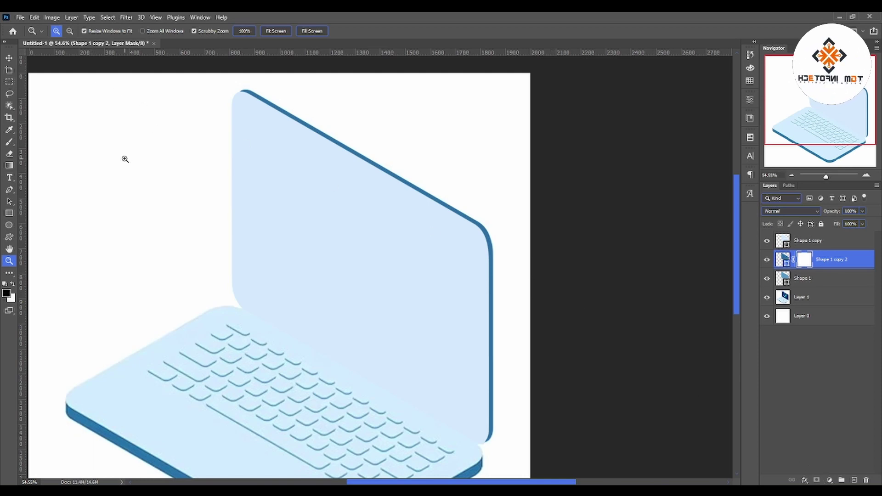
key(ctrl+i)
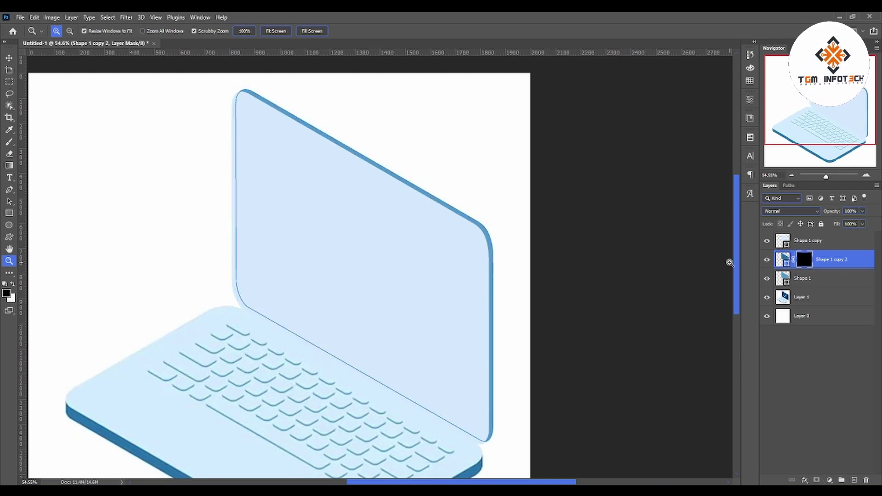
click(768, 278)
click(807, 297)
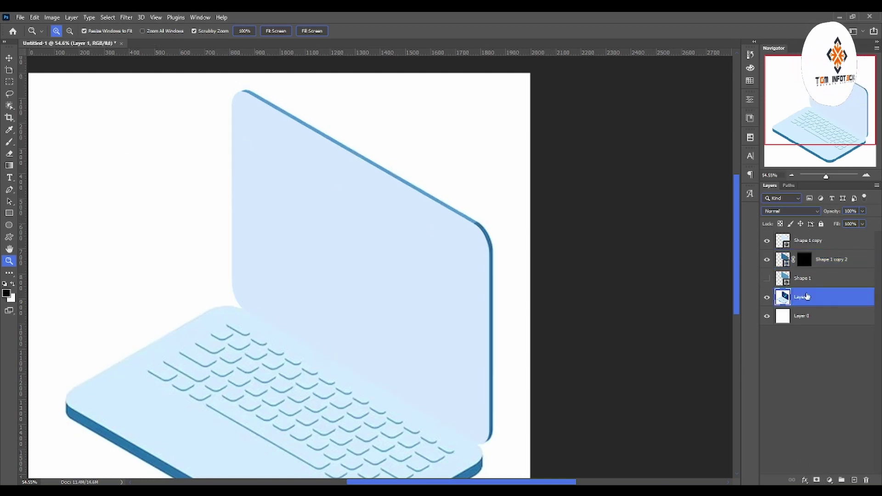
click(843, 261)
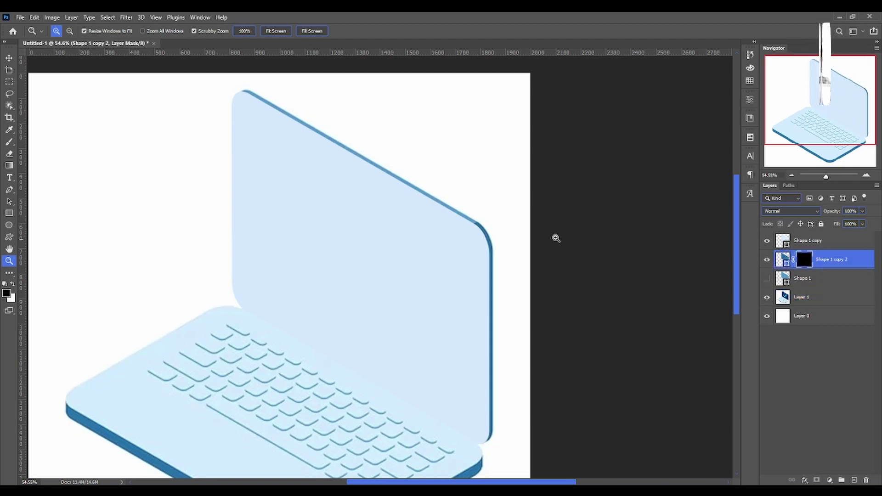
Step: Set up a Brush around 339 px with adjusted hardness and zoom to the screen's top-right corner
click(9, 141)
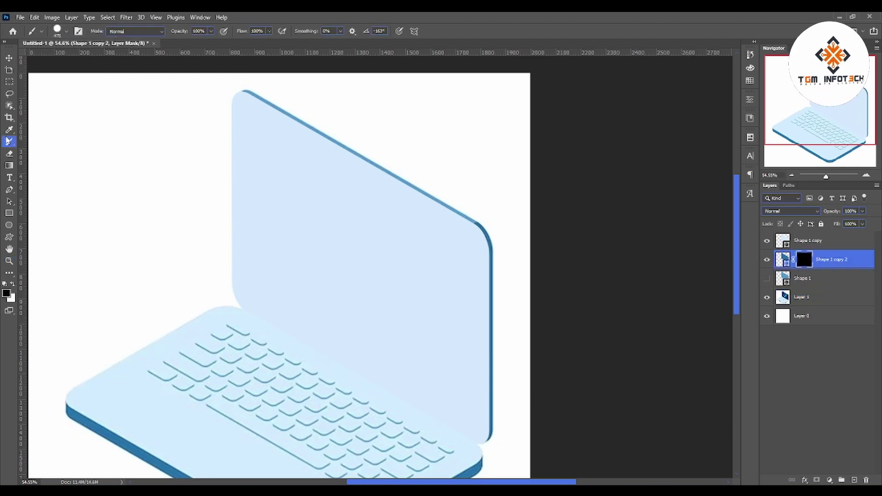
right_click(414, 246)
right_click(393, 216)
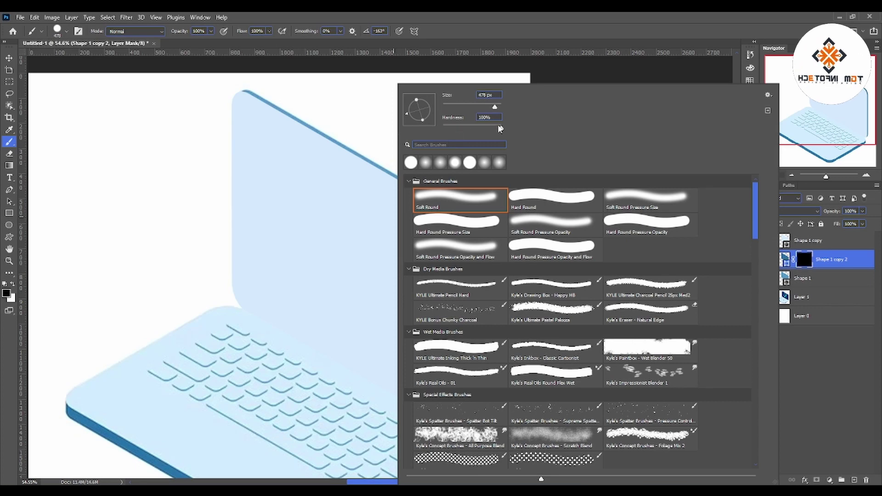
drag(501, 128, 528, 133)
right_click(290, 173)
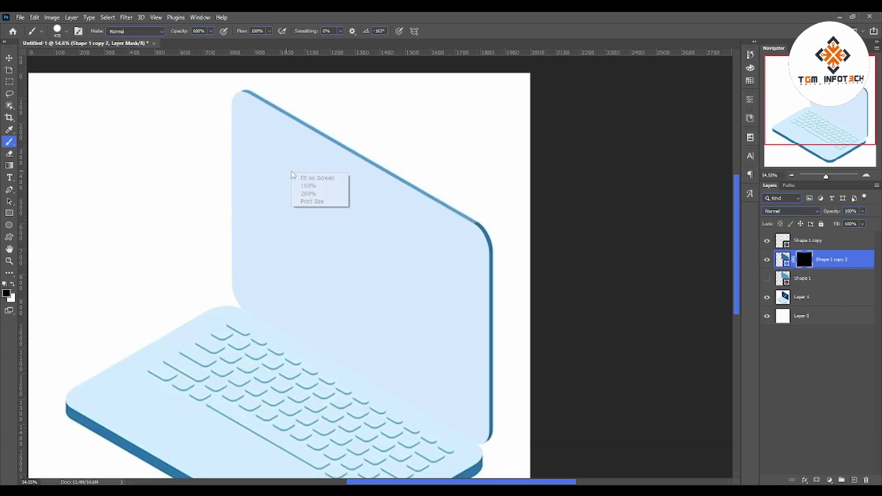
click(304, 177)
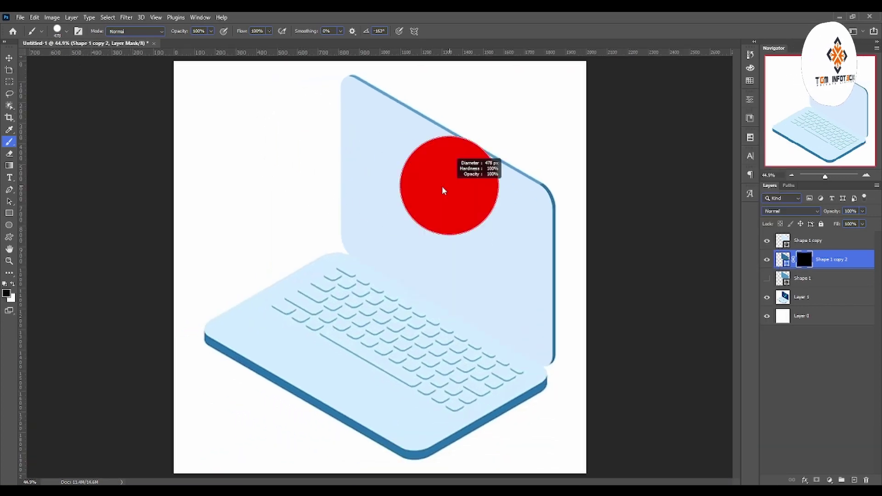
drag(448, 179, 437, 186)
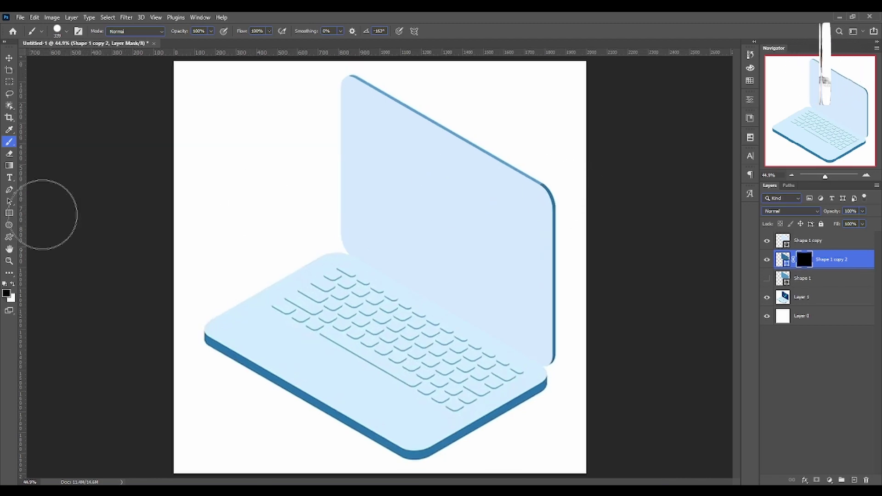
click(8, 261)
mouse_move(554, 192)
mouse_down()
mouse_move(598, 185)
mouse_move(432, 160)
mouse_up()
Step: Paint white on the mask to reveal the darker blue edge, then zoom out to the lid
click(9, 142)
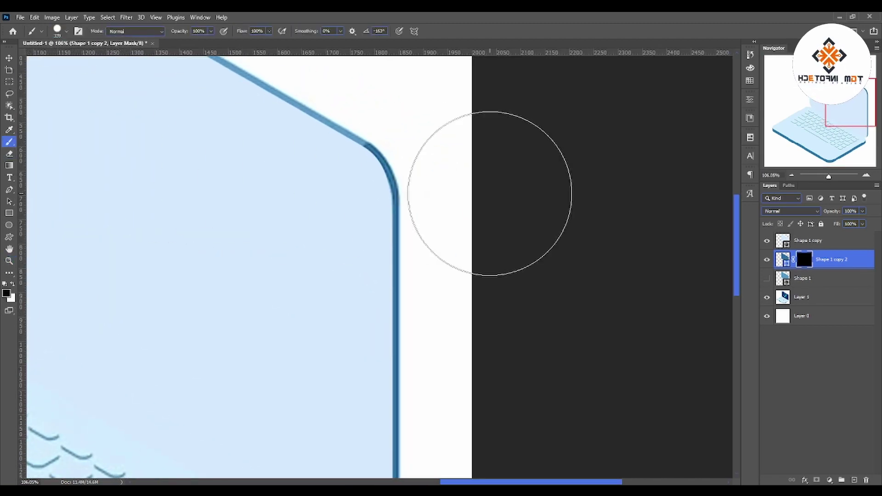
key(x)
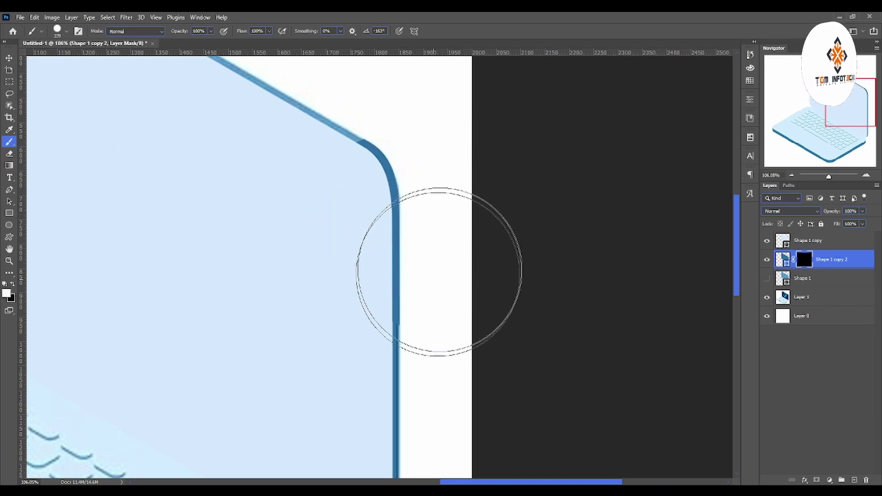
drag(431, 409, 436, 274)
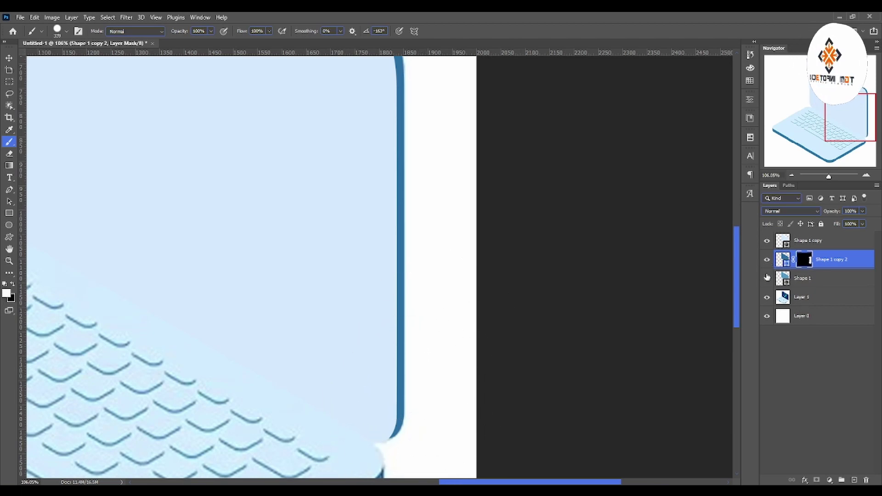
click(767, 298)
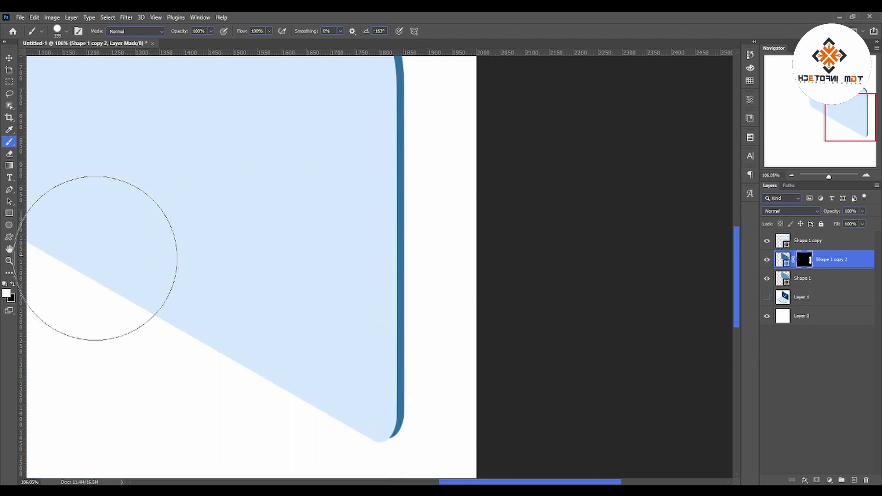
key(z)
mouse_move(338, 230)
mouse_down()
mouse_move(327, 231)
mouse_move(351, 231)
mouse_up()
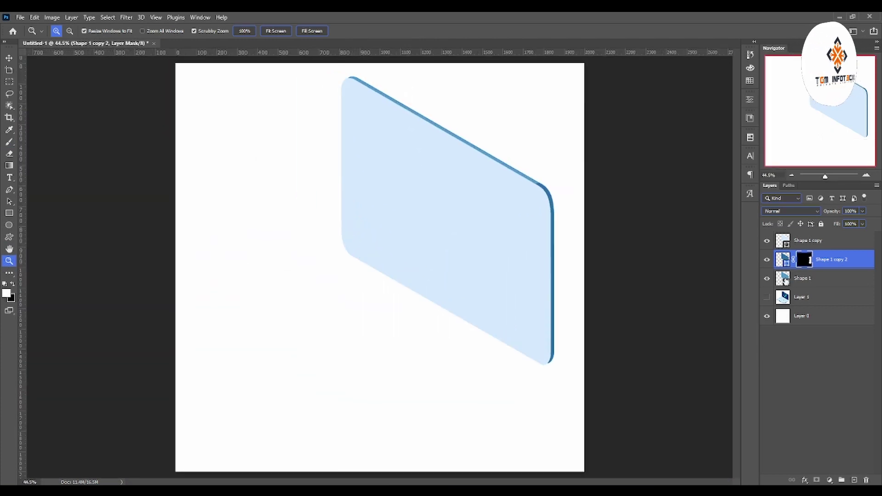
Step: Hide the three screen shapes to reveal the reference screen and add Layer 2 above Shape 1 copy
click(767, 297)
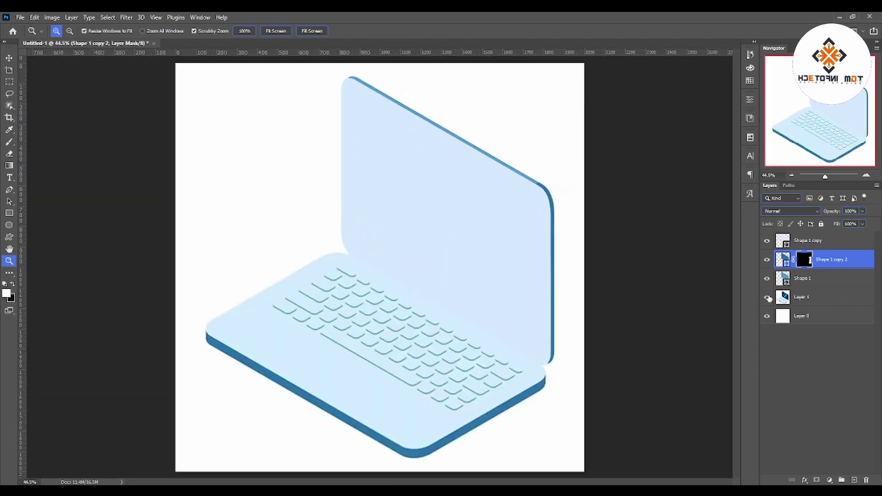
click(767, 259)
click(767, 278)
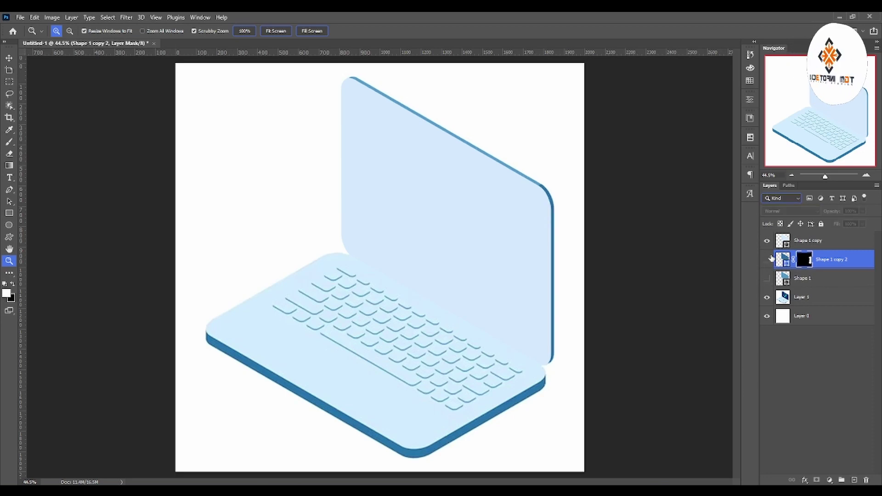
click(767, 241)
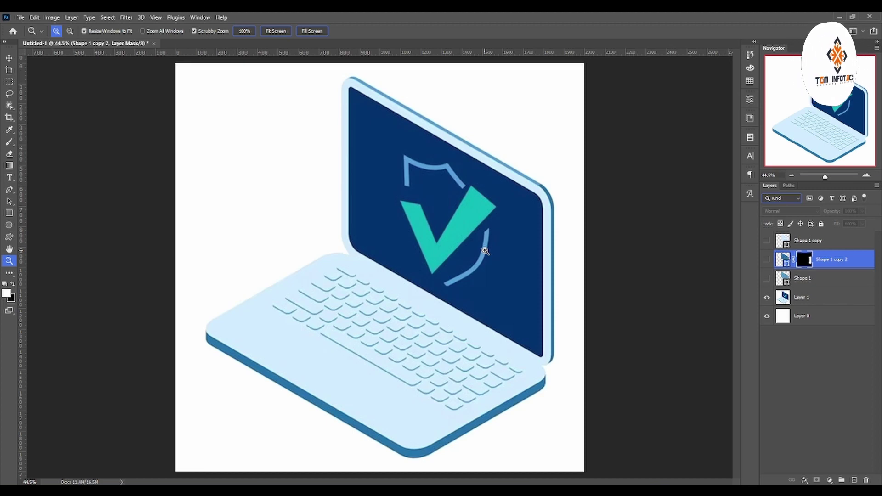
drag(515, 225, 483, 324)
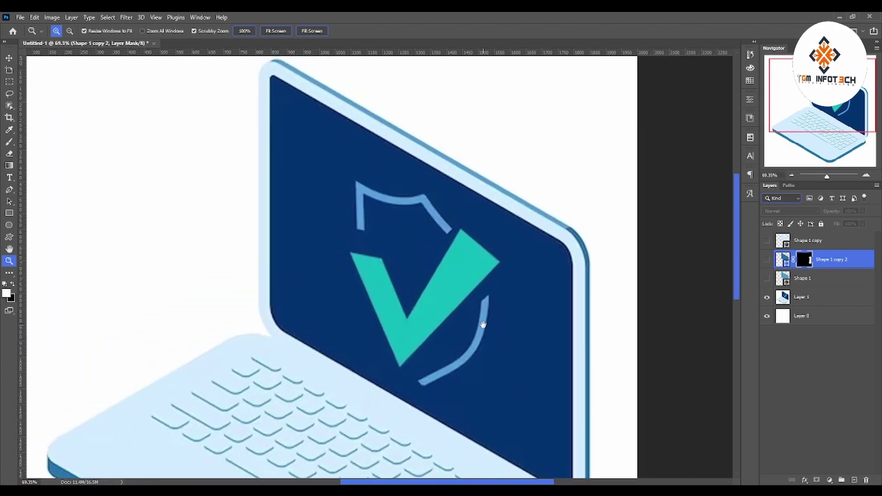
click(837, 244)
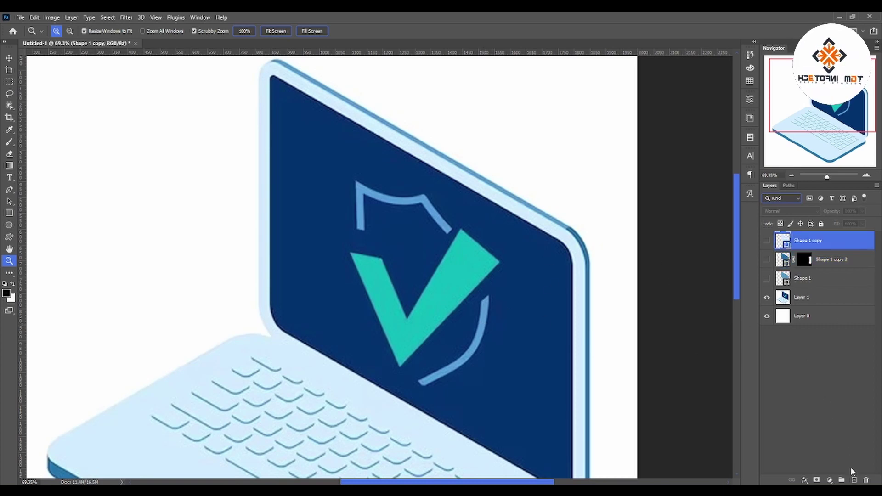
click(854, 479)
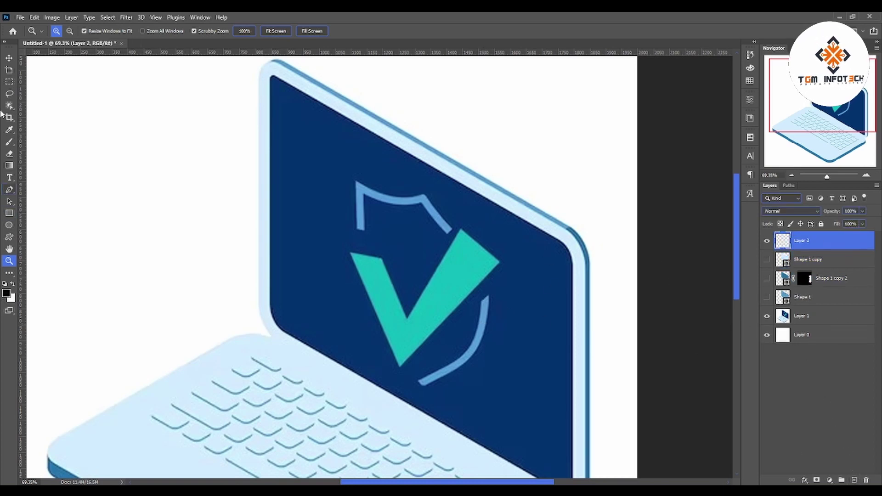
Step: Pen-trace Shape 2 from the screen's top-left corner along the top edge round the top-right corner
click(9, 190)
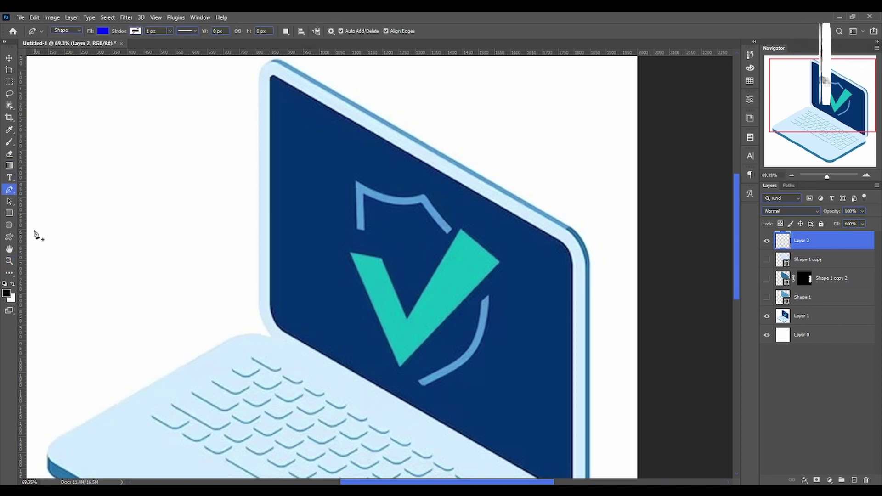
click(9, 260)
mouse_move(269, 68)
mouse_down()
mouse_move(322, 85)
mouse_move(247, 119)
mouse_up()
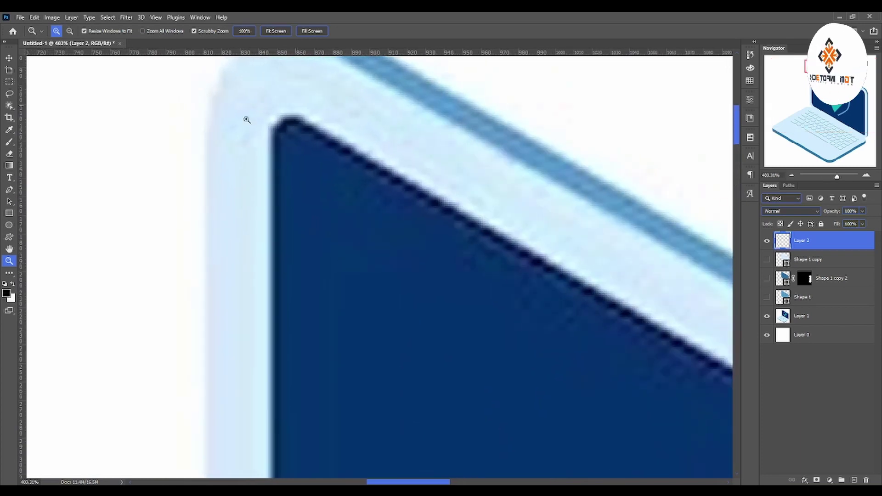
click(9, 190)
click(280, 113)
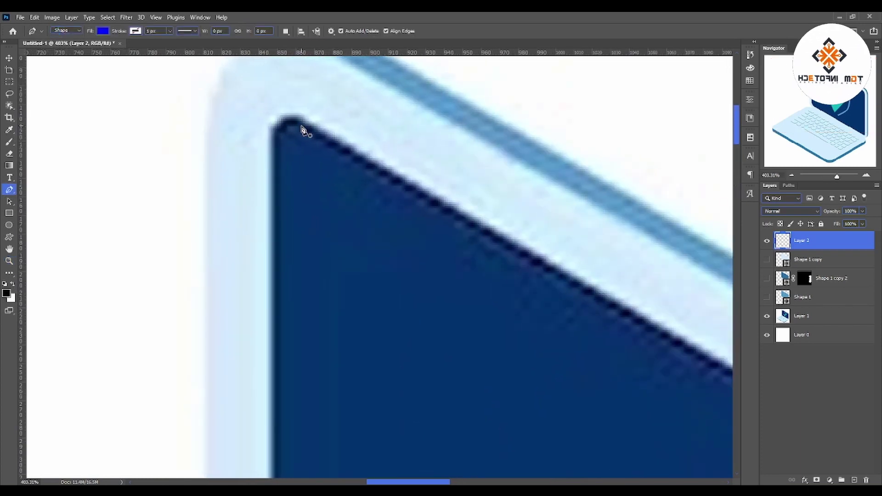
mouse_move(304, 124)
mouse_down()
mouse_move(337, 145)
mouse_move(296, 122)
mouse_up()
mouse_move(526, 232)
mouse_down()
mouse_move(356, 77)
mouse_move(260, 112)
mouse_move(145, 78)
mouse_up()
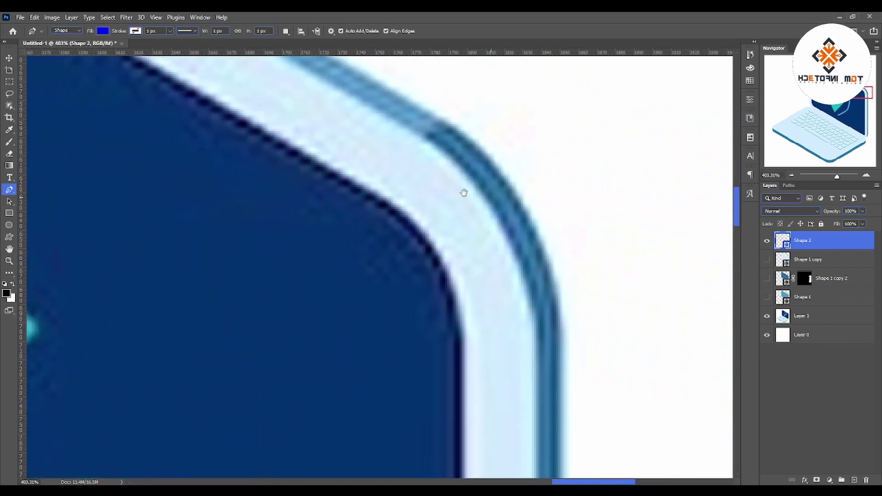
click(372, 190)
click(395, 203)
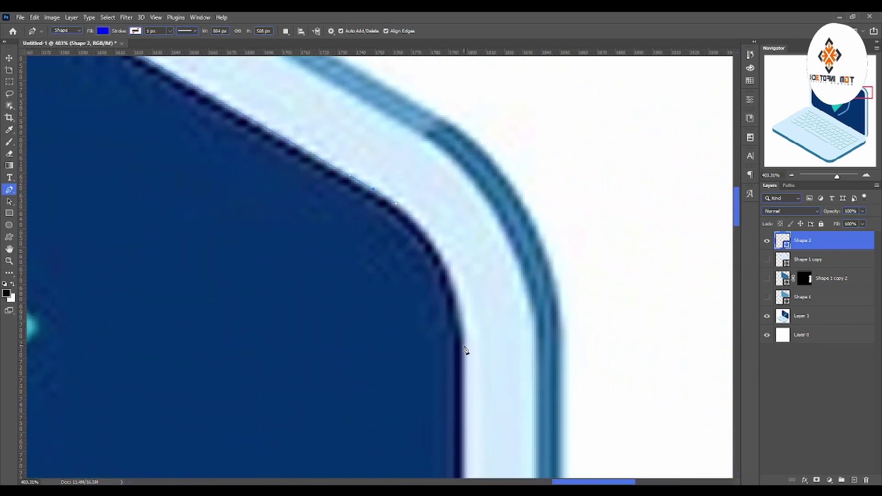
mouse_move(464, 345)
mouse_down()
mouse_move(464, 436)
mouse_move(468, 207)
mouse_up()
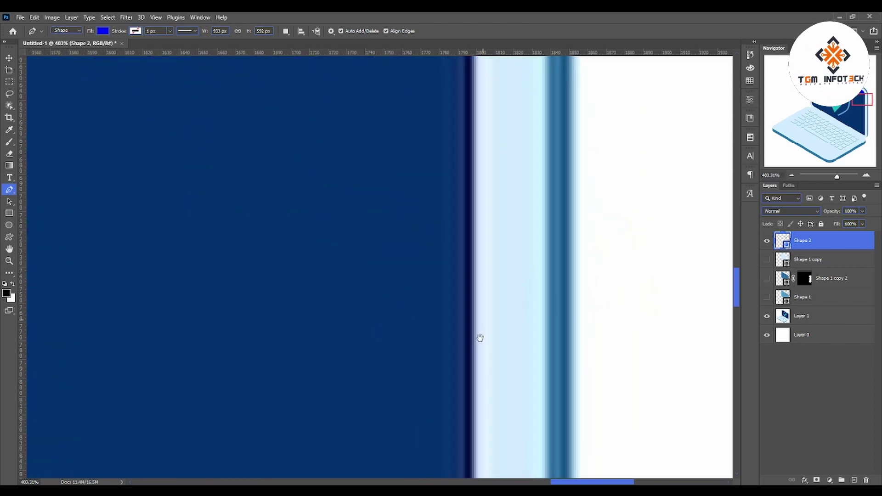
Step: Continue the outline round the bottom-right corner, along the bottom and up the left edge
scroll(480, 338, up, 3)
scroll(480, 266, up, 3)
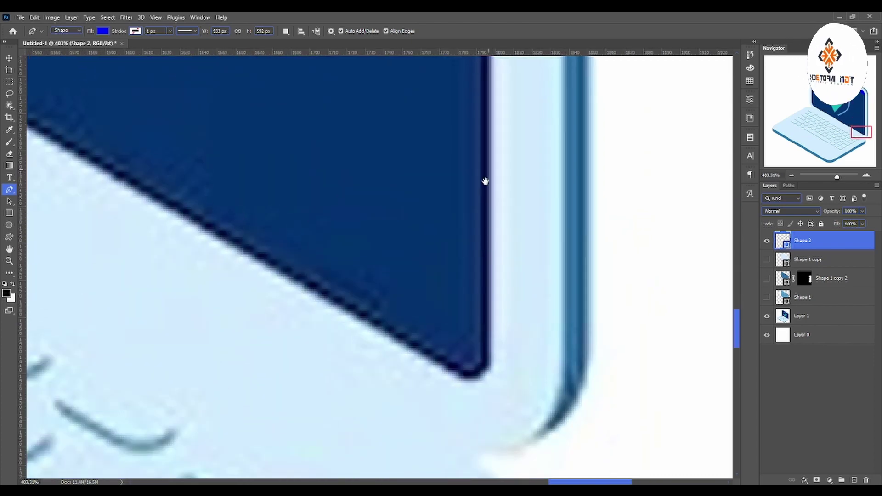
click(490, 358)
mouse_move(450, 368)
mouse_down()
mouse_move(405, 345)
mouse_move(605, 434)
mouse_up()
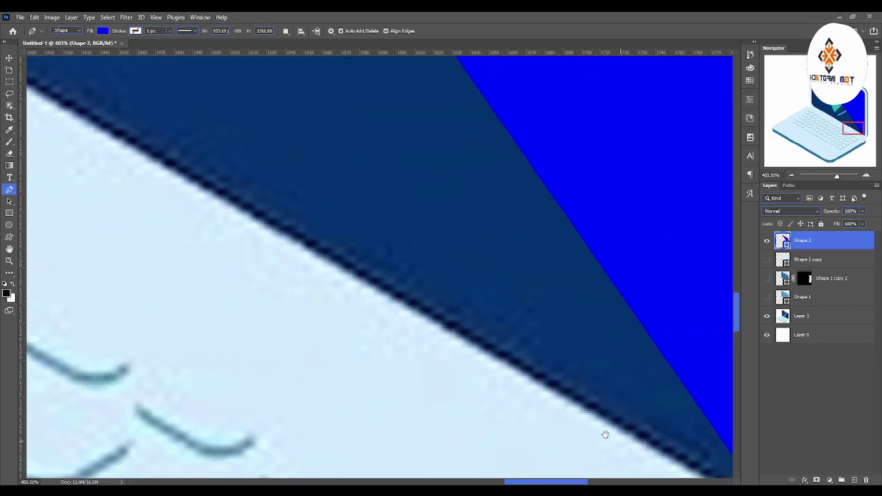
drag(354, 258, 396, 307)
drag(396, 234, 390, 288)
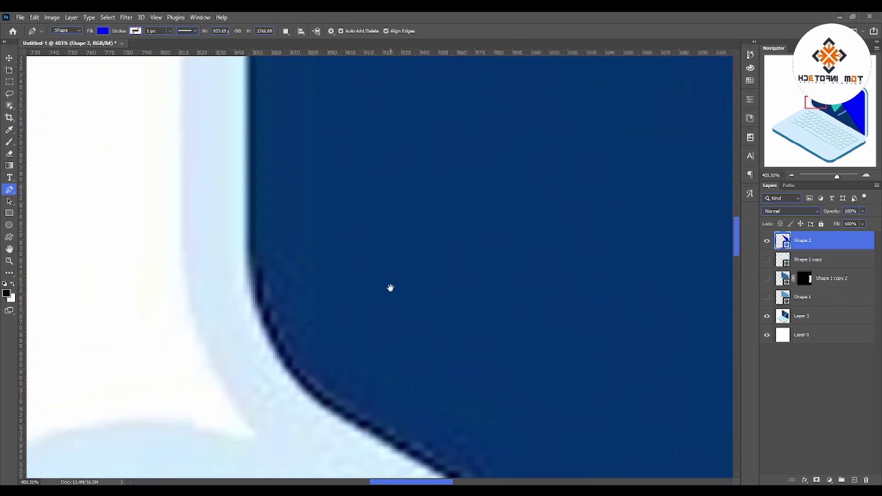
click(349, 343)
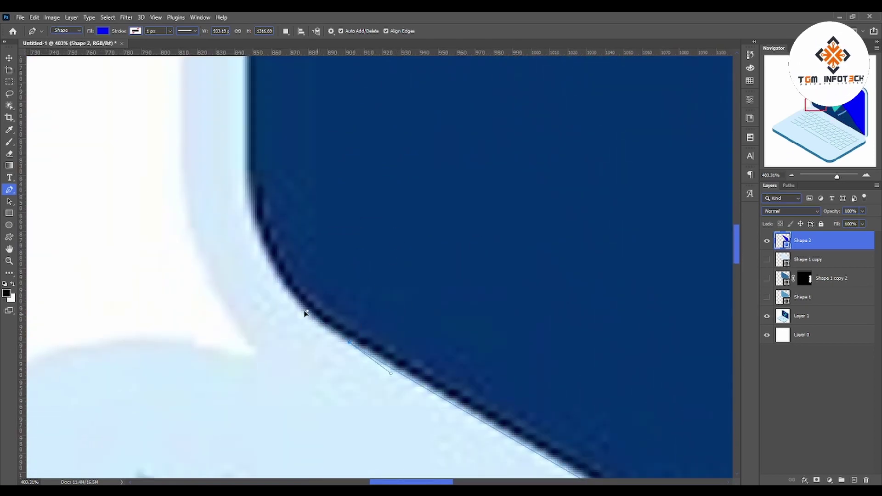
click(299, 315)
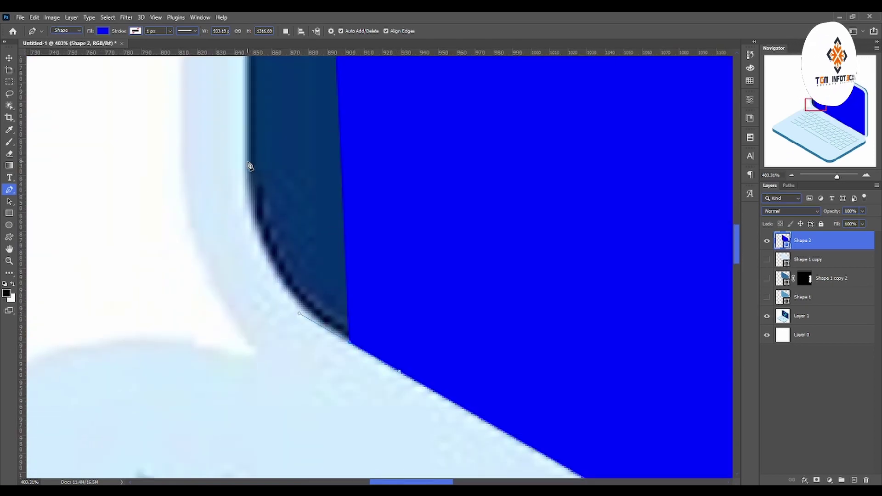
mouse_move(241, 155)
mouse_down()
mouse_move(243, 74)
mouse_move(329, 341)
mouse_move(323, 138)
mouse_move(303, 205)
mouse_up()
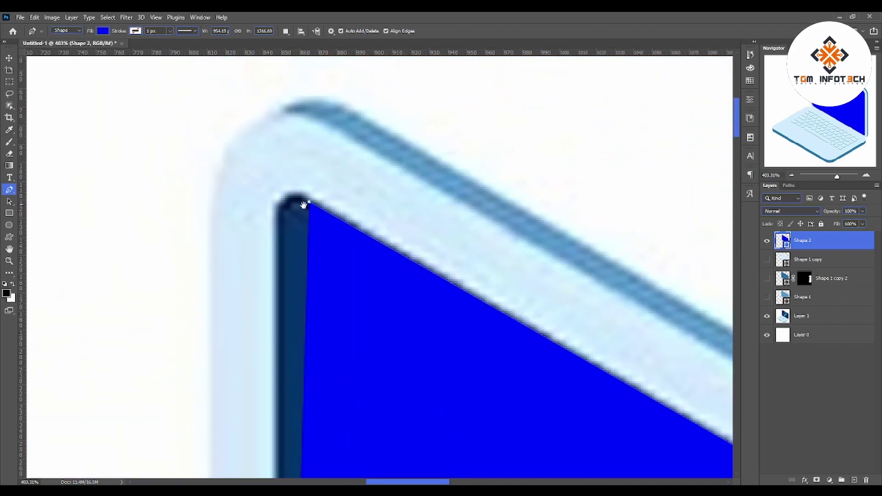
Step: Redo the left-edge point, close Shape 2 with a rounded top-left corner, and fit the laptop in view
click(278, 212)
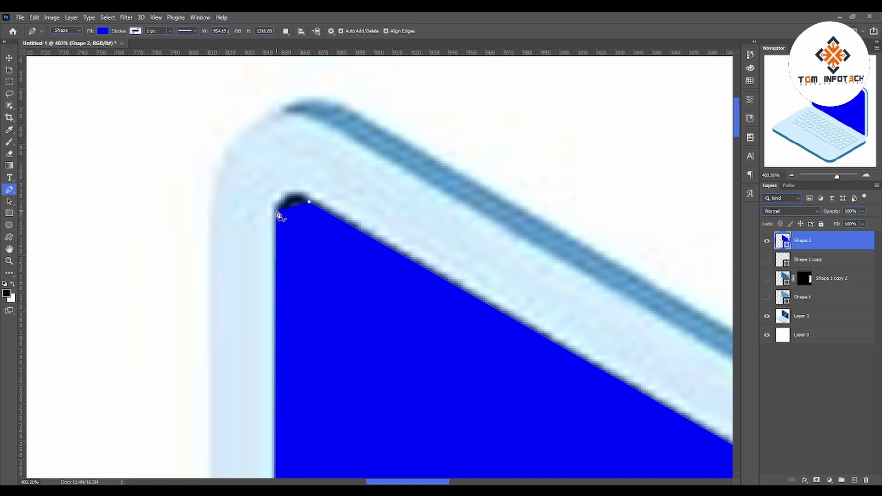
drag(277, 212, 355, 187)
key(Escape)
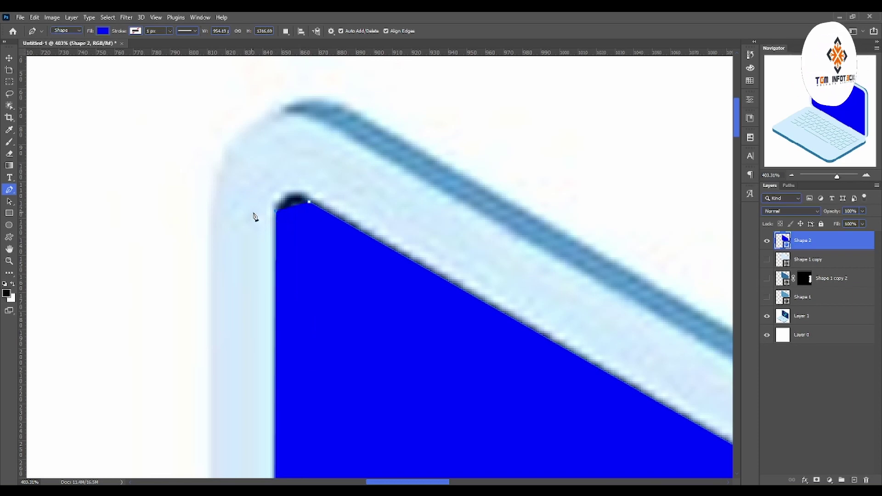
key(ctrl+z)
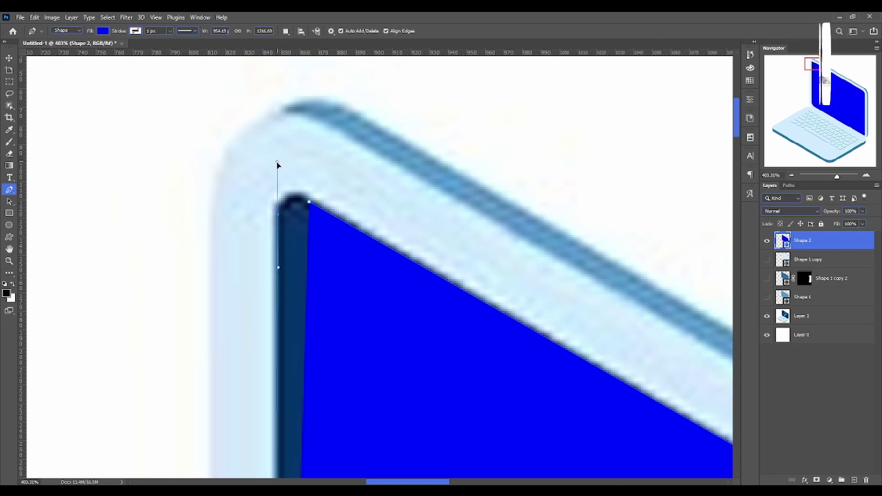
click(279, 197)
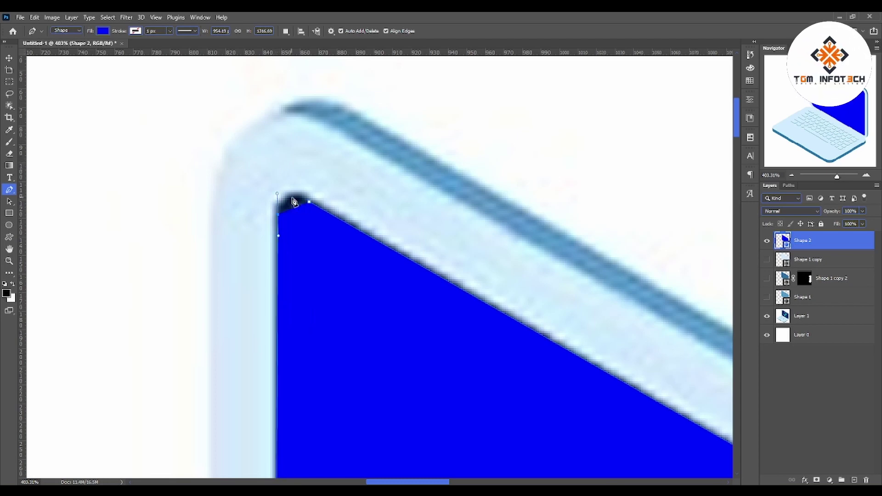
click(324, 212)
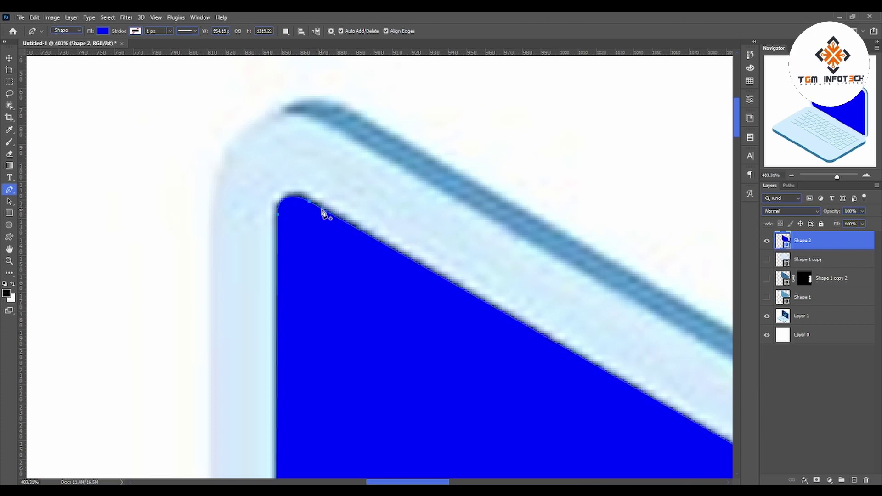
key(ctrl+0)
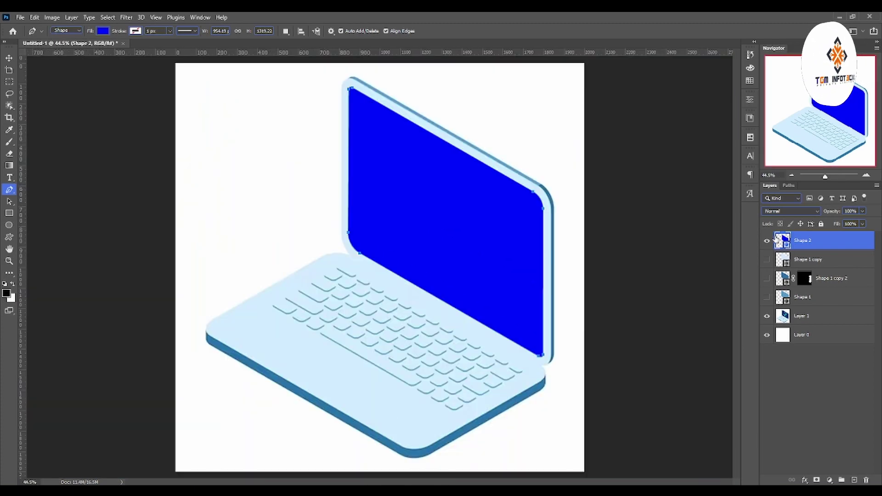
Step: Fill the Shape 2 screen layer with the reference screen's sampled dark navy
click(767, 241)
double_click(784, 239)
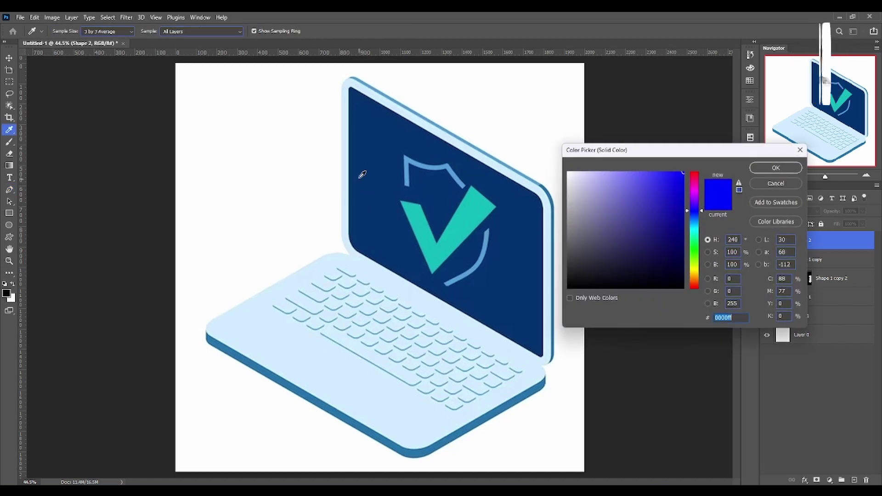
click(362, 170)
click(777, 169)
click(767, 241)
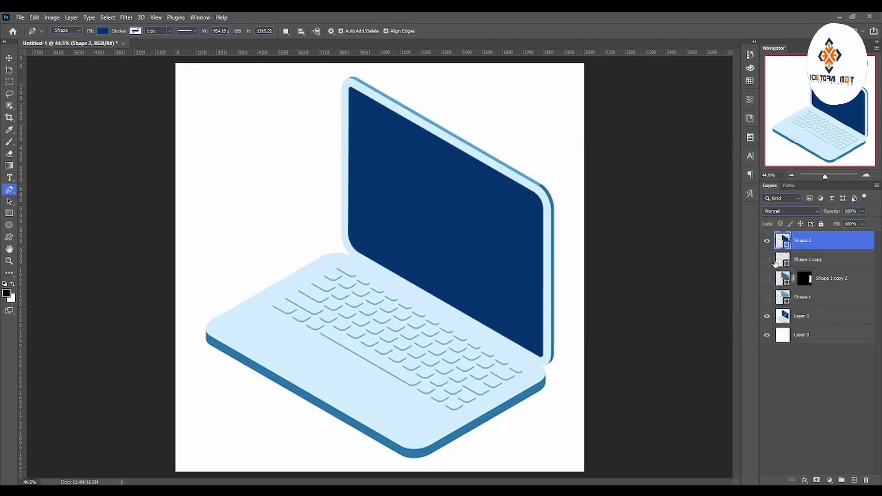
Step: Hide Shape 2, Shape 1 copy, Shape 1 copy 2 and Shape 1 to reveal the original laptop
click(766, 278)
click(767, 297)
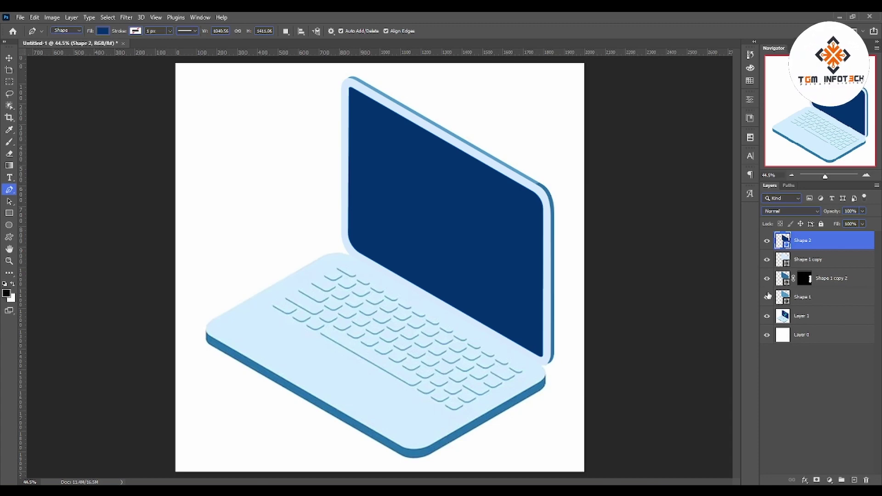
click(767, 241)
click(767, 259)
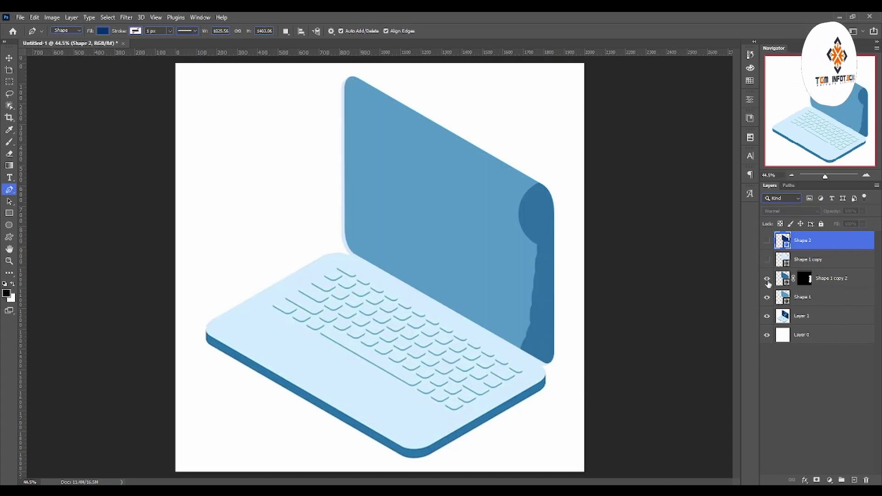
click(767, 279)
click(766, 297)
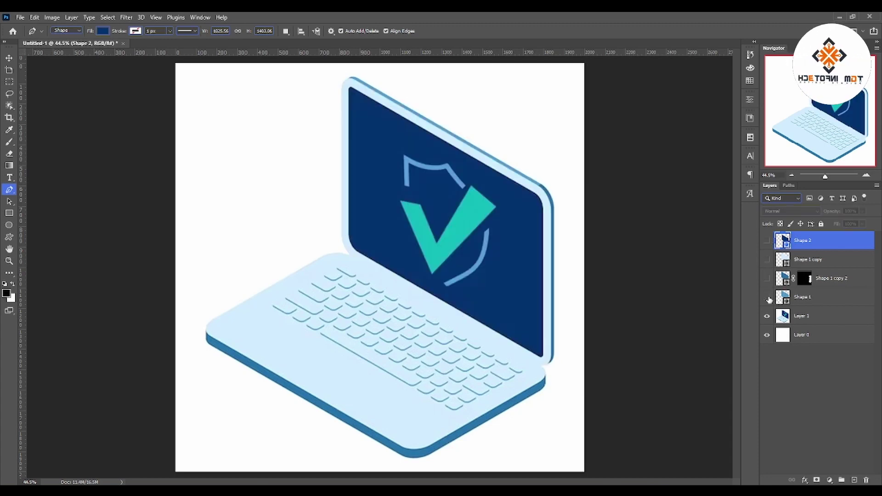
Step: Add a new empty layer above Shape 2 and zoom in on the laptop base's left corner
click(800, 317)
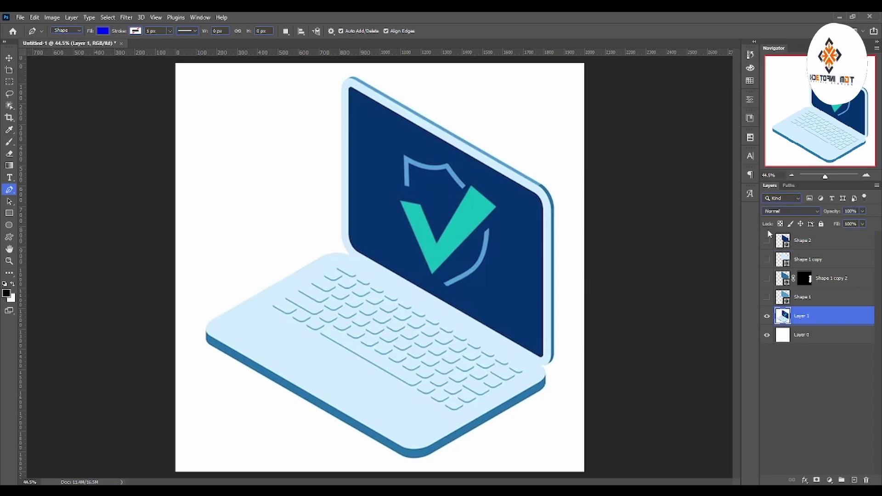
click(807, 242)
click(853, 479)
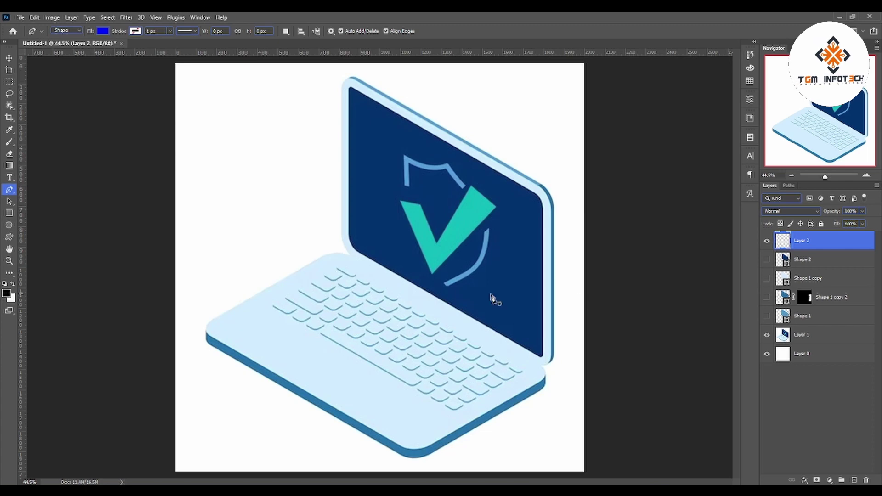
click(9, 262)
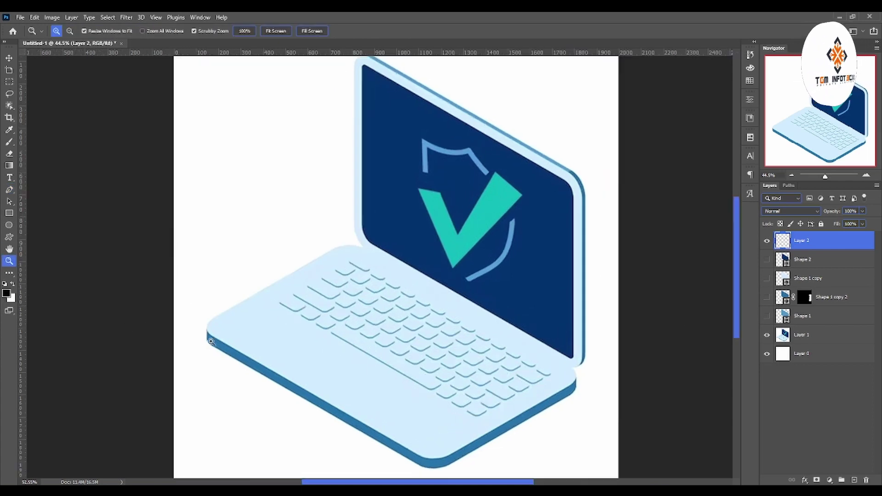
drag(196, 313, 268, 342)
drag(390, 289, 332, 338)
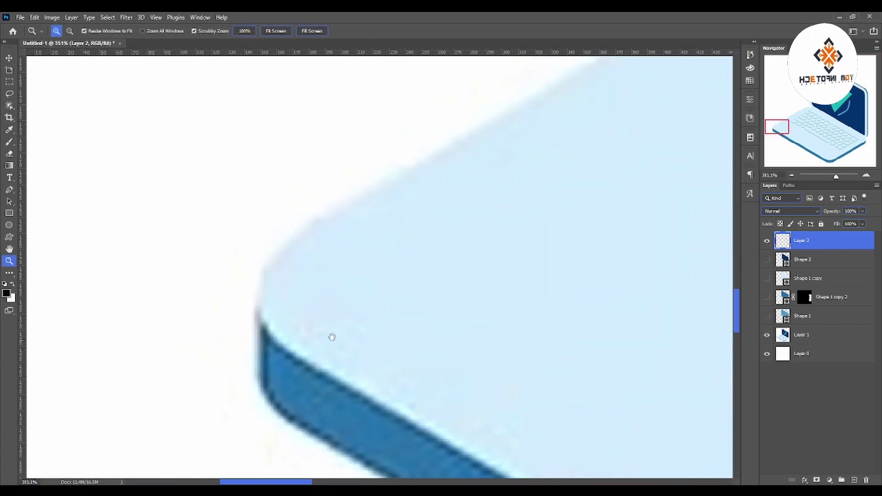
click(9, 141)
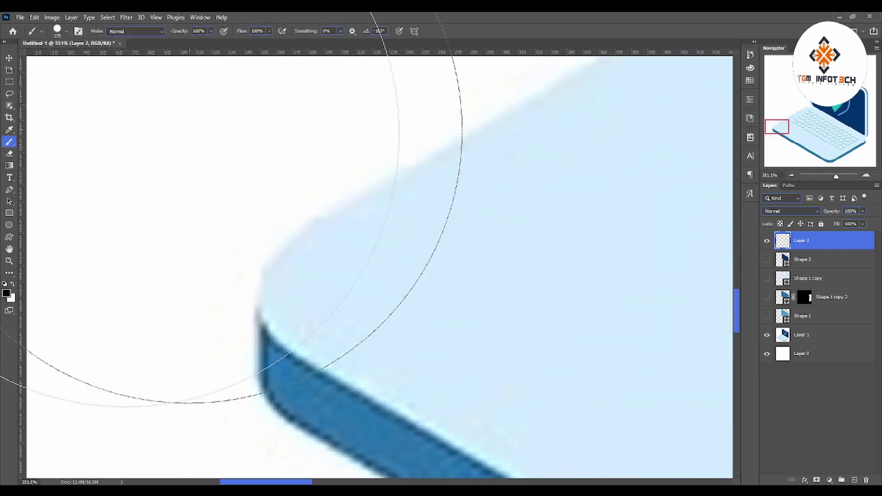
click(9, 190)
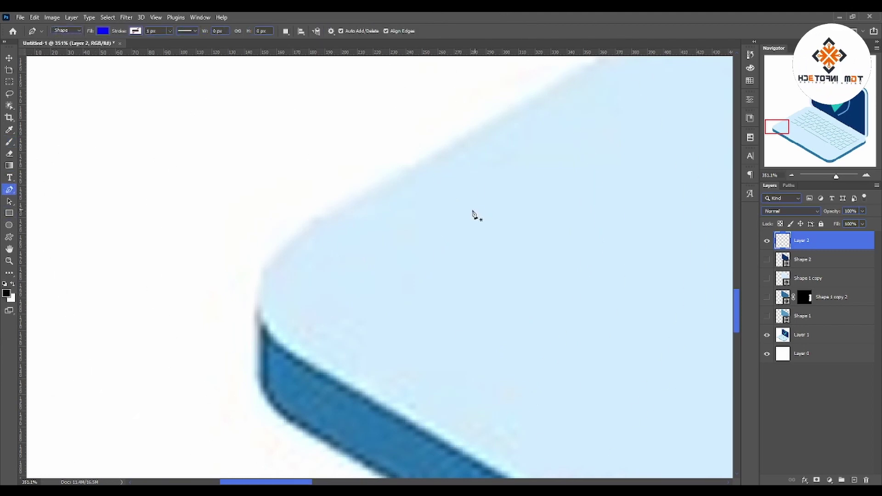
Step: Trace the base's top face from the left corner along the back edge to the rounded right corner
drag(287, 242, 329, 214)
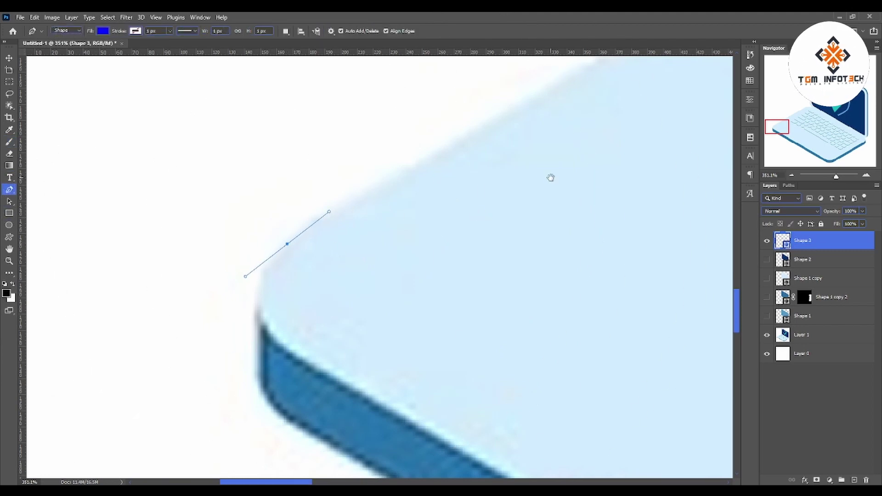
drag(550, 177, 534, 264)
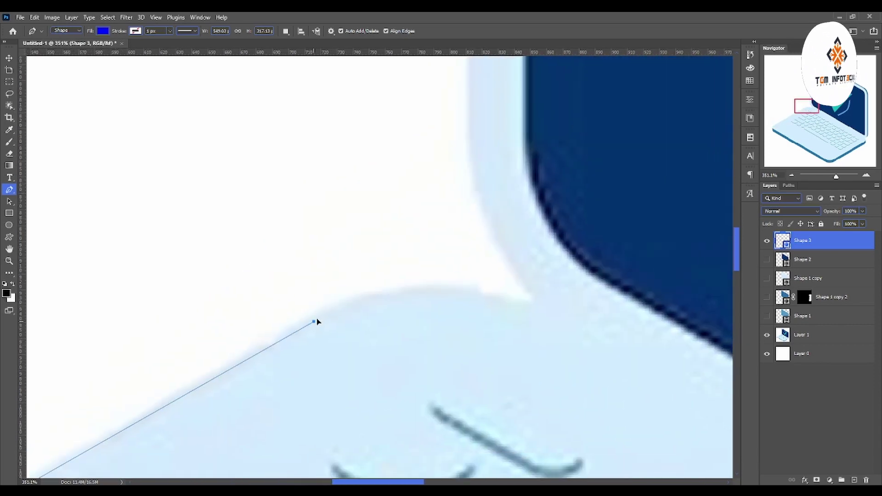
drag(314, 321, 373, 278)
mouse_move(563, 308)
mouse_down()
mouse_move(650, 344)
mouse_move(532, 315)
mouse_move(445, 192)
mouse_move(498, 202)
mouse_up()
scroll(458, 204, right, 5)
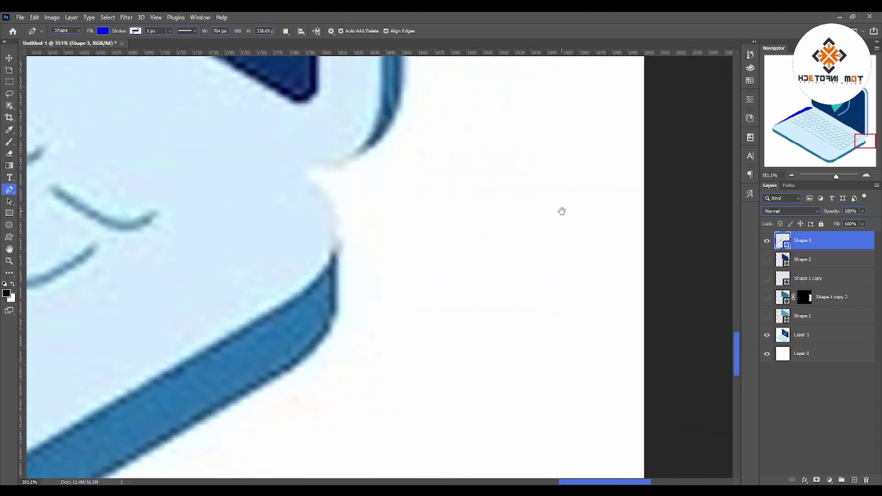
drag(302, 169, 313, 180)
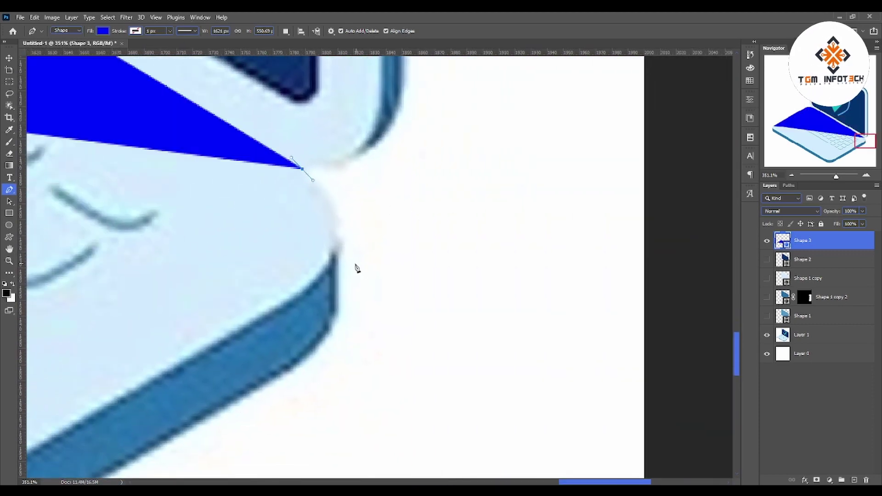
mouse_move(336, 252)
mouse_down()
mouse_move(323, 292)
mouse_move(590, 182)
mouse_up()
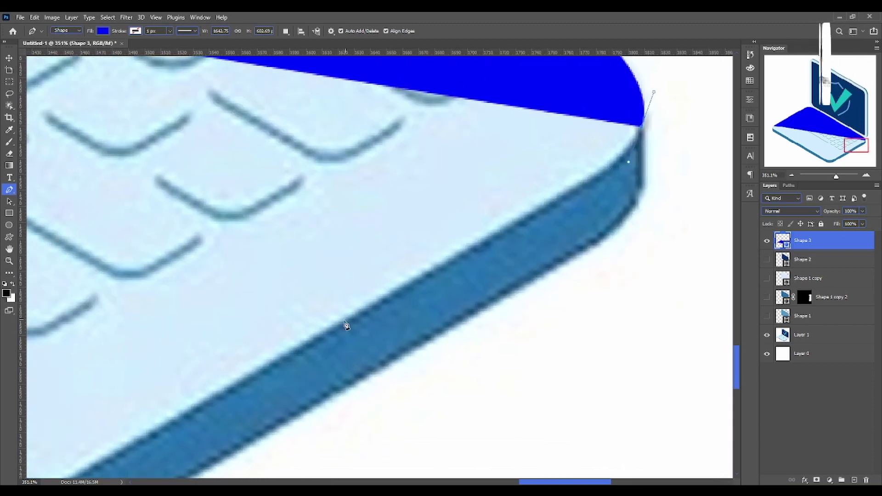
Step: Continue the outline around the front corner and front-left edge, closing it at the rounded left corner
mouse_move(324, 330)
mouse_down()
mouse_move(211, 398)
mouse_move(201, 175)
mouse_move(272, 236)
mouse_move(262, 262)
mouse_up()
drag(518, 282, 482, 299)
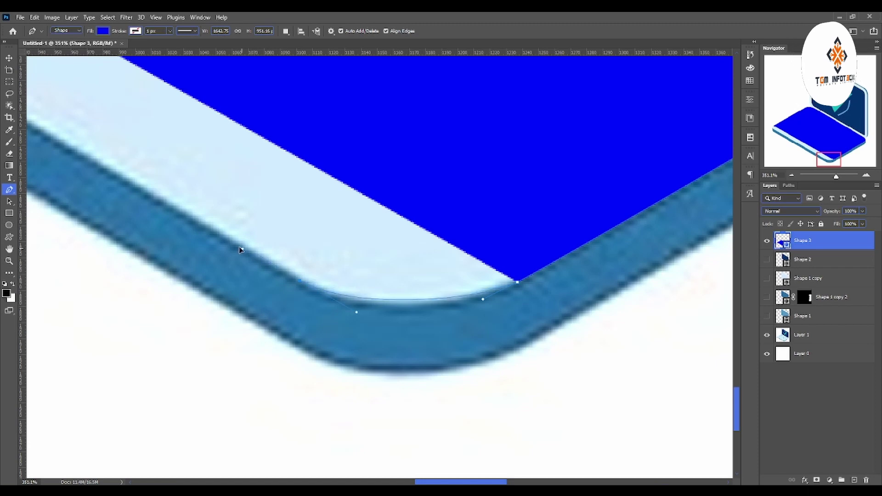
click(215, 203)
mouse_move(215, 203)
mouse_down()
mouse_move(214, 246)
mouse_move(713, 252)
mouse_up()
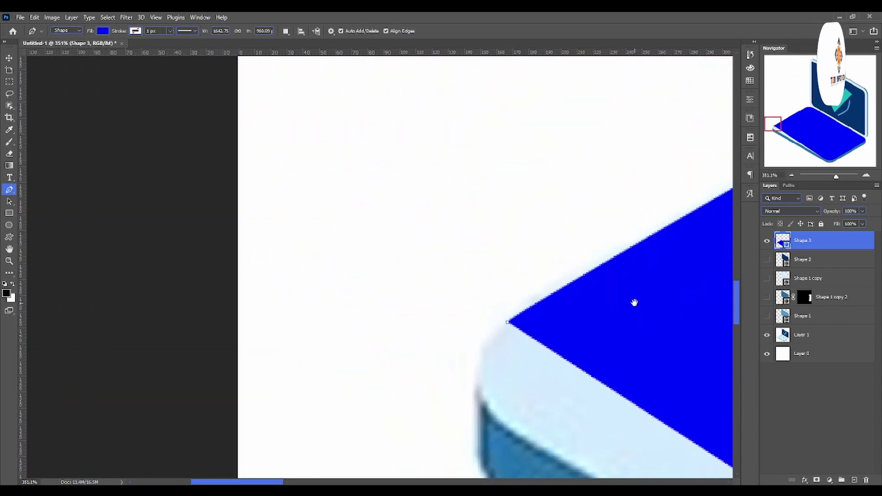
drag(635, 303, 505, 202)
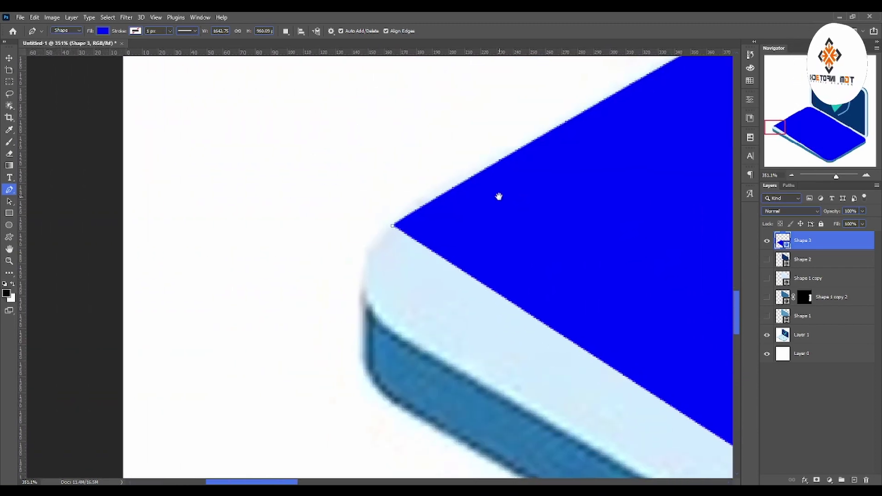
drag(404, 342, 345, 307)
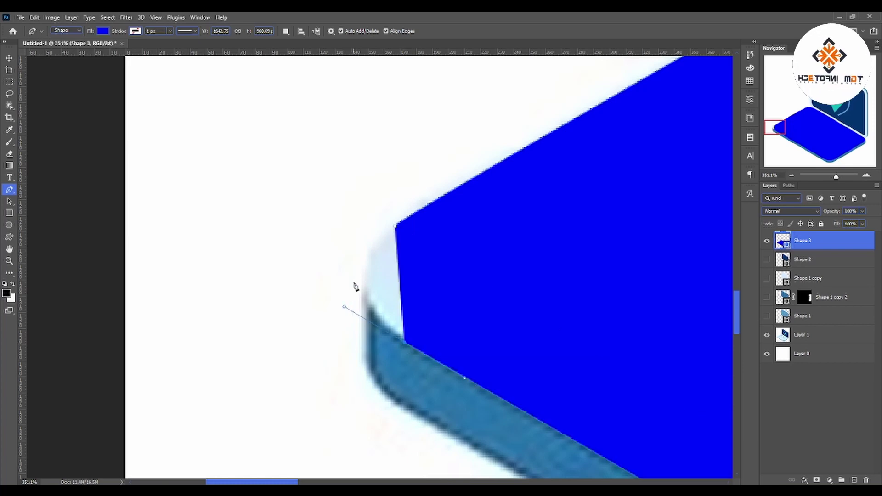
drag(396, 225, 428, 211)
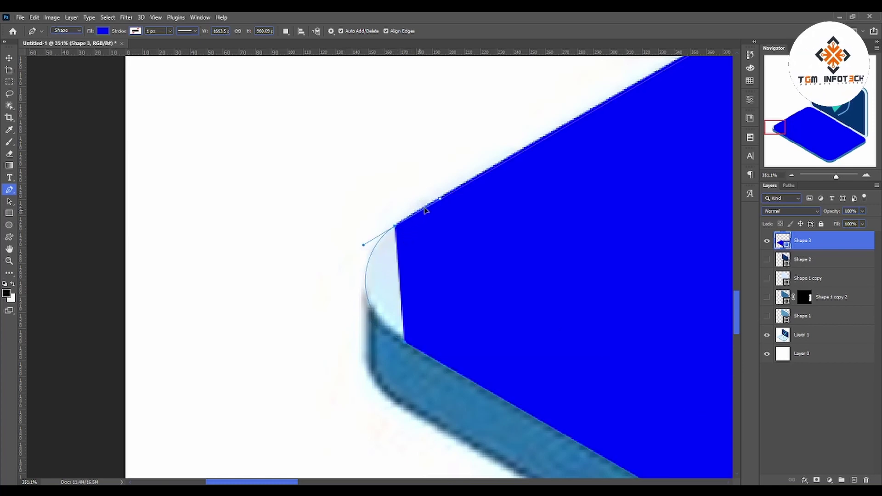
key(ctrl+0)
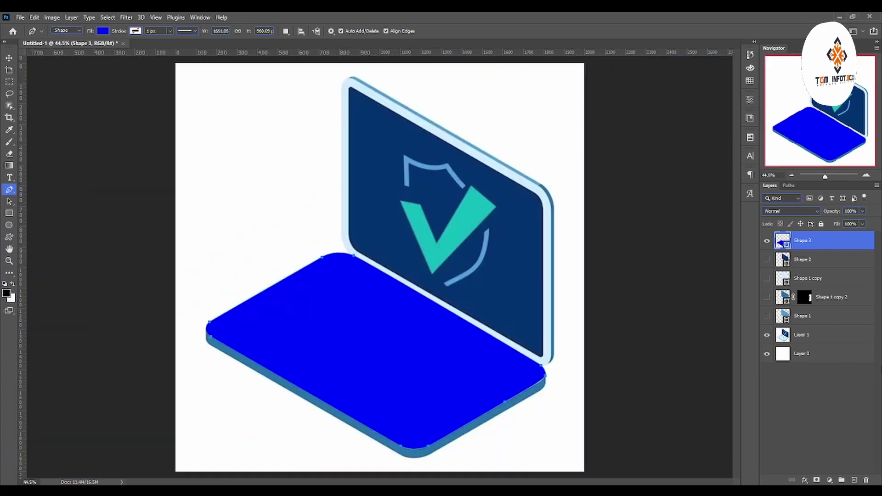
Step: Fill Shape 3 with the base's sampled light blue d1ecff
click(768, 240)
double_click(782, 241)
click(330, 324)
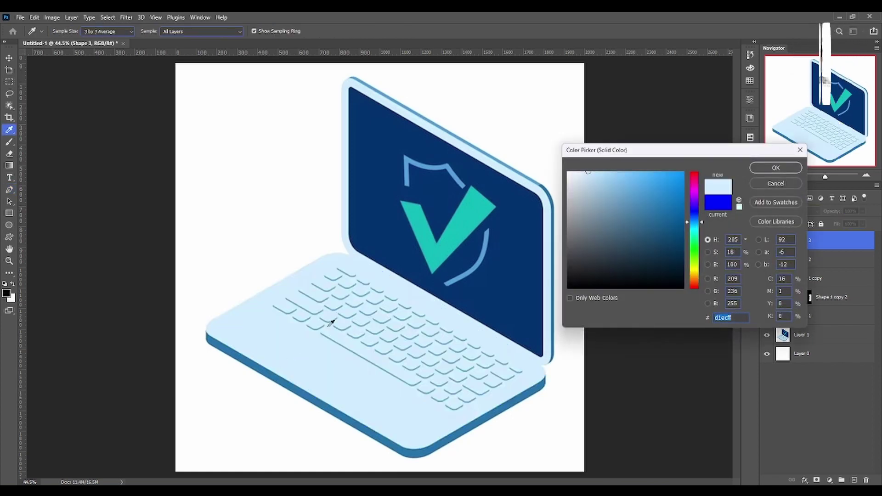
click(759, 169)
click(768, 241)
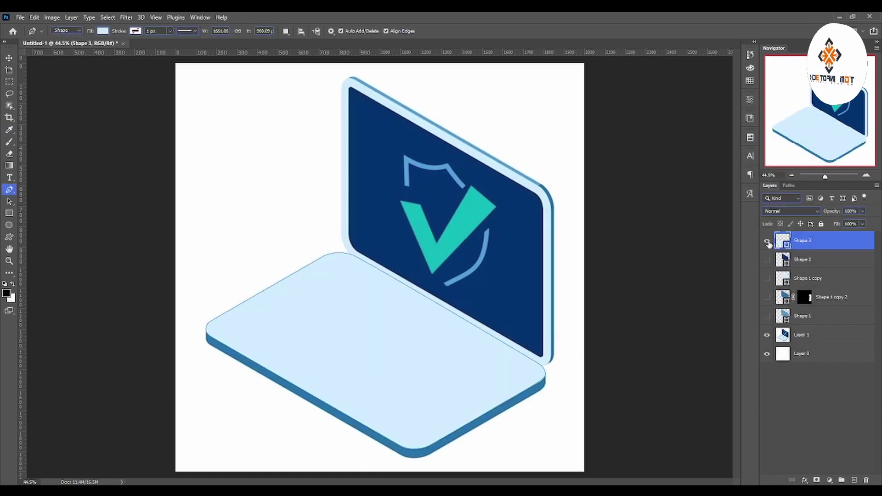
Step: Duplicate Shape 3 and nudge the original down to cover the base's dark side
click(10, 248)
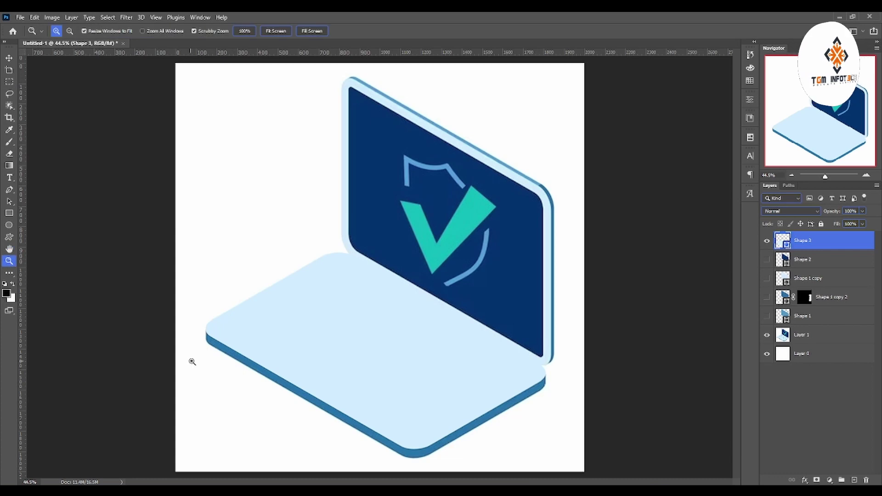
drag(191, 358, 255, 364)
click(9, 58)
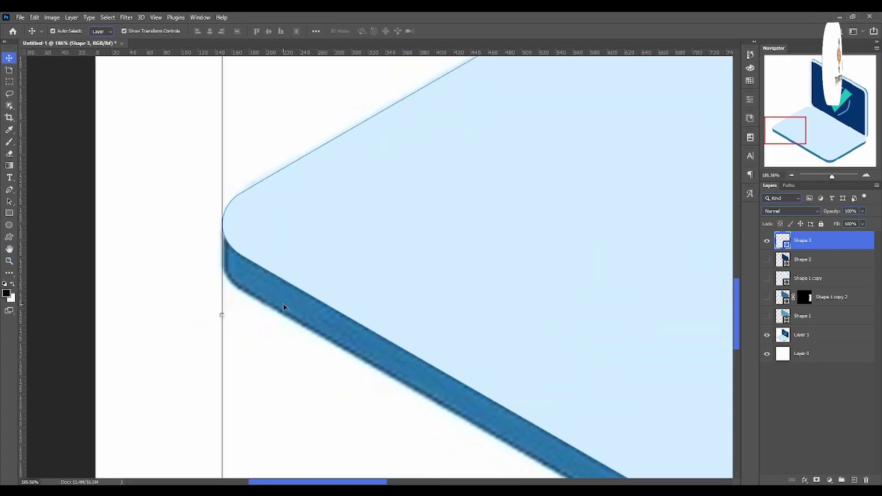
key(ctrl+j)
click(833, 258)
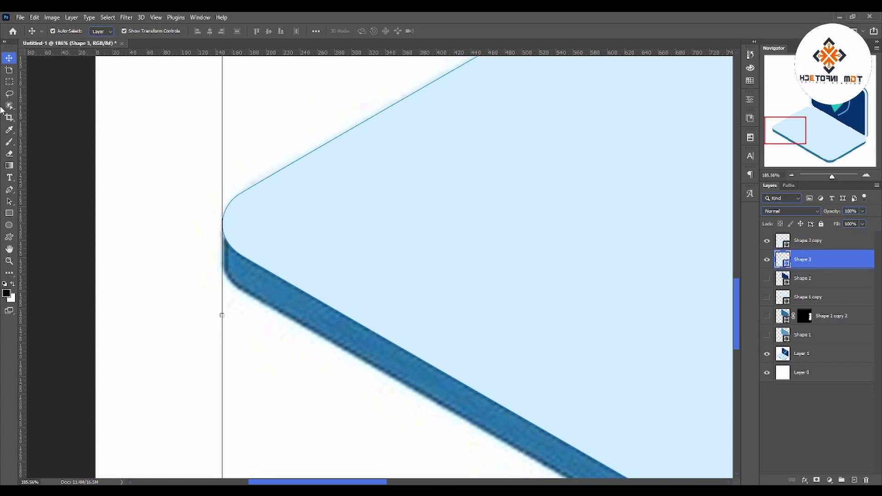
key(shift+Down)
key(shift+Down)
key(shift+Down)
key(shift+Down)
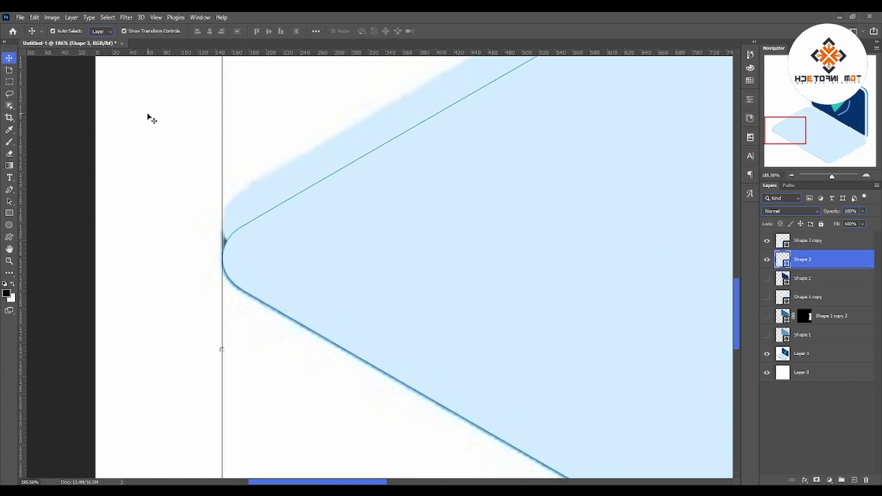
key(Down)
key(Down)
key(Down)
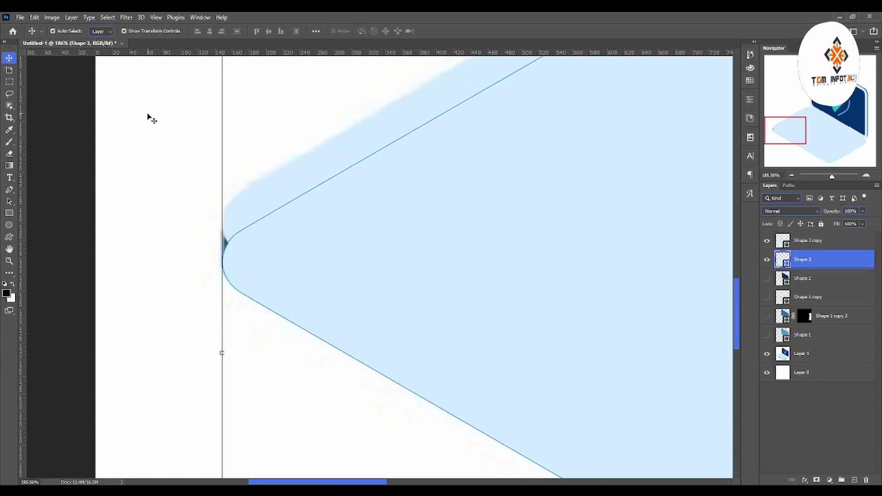
Step: Drag Shape 3's corner anchors beside the screen with Direct Selection to match the base's rounded corner
click(10, 201)
click(55, 210)
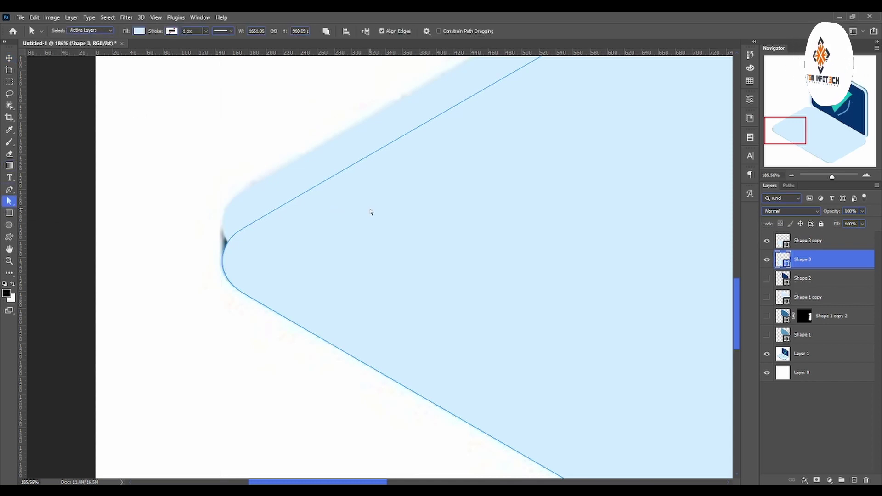
mouse_move(299, 187)
mouse_down()
mouse_move(166, 204)
mouse_move(222, 253)
mouse_move(233, 200)
mouse_up()
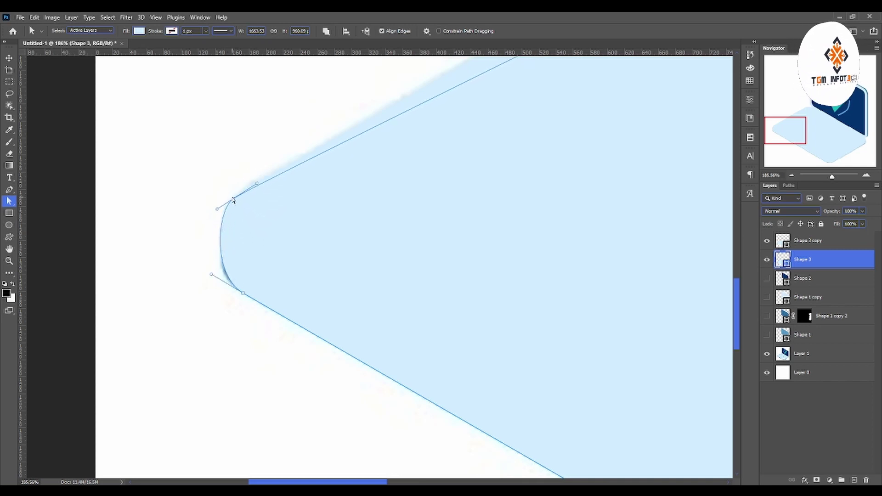
click(9, 260)
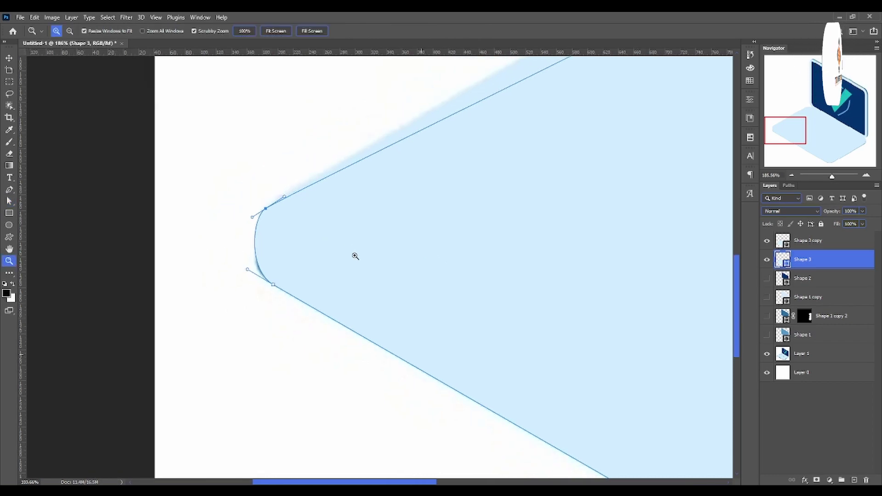
drag(354, 254, 292, 260)
mouse_move(422, 281)
mouse_down()
mouse_move(524, 310)
mouse_move(496, 293)
mouse_move(419, 282)
mouse_move(469, 286)
mouse_up()
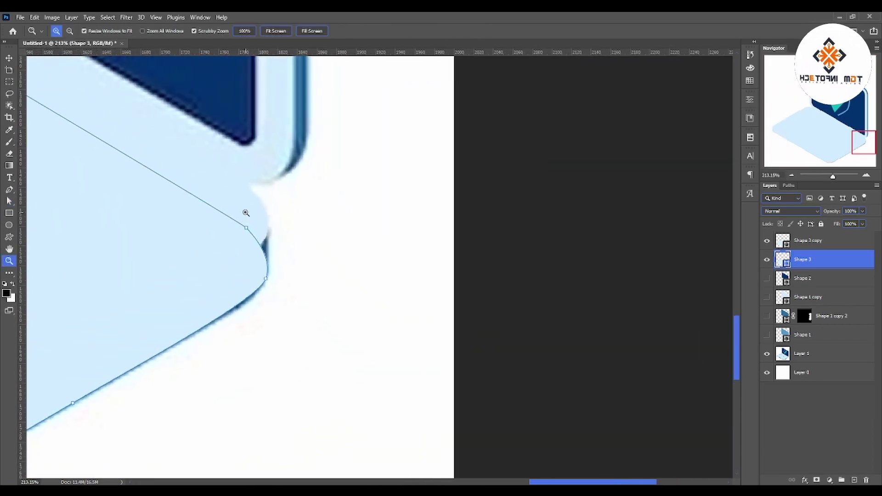
click(9, 189)
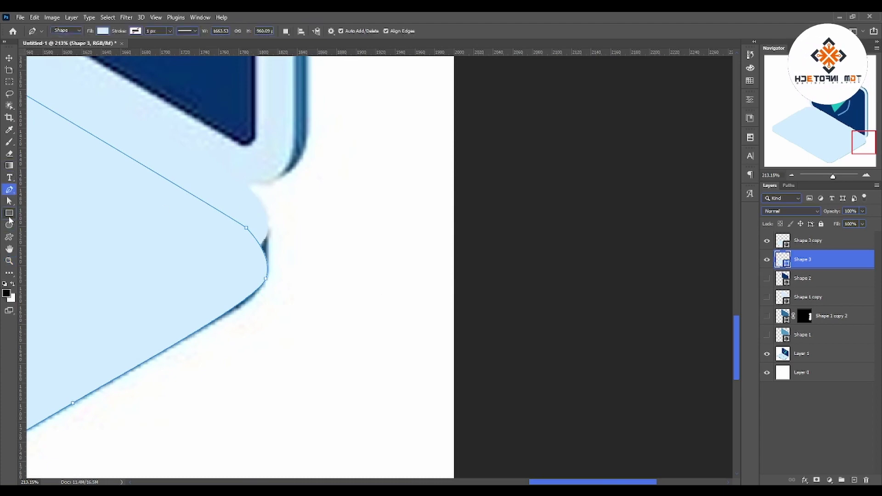
click(9, 201)
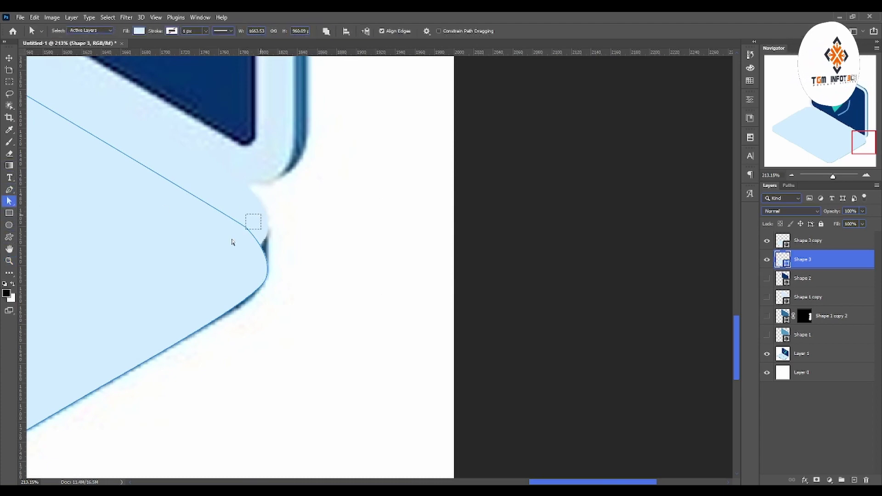
drag(247, 227, 263, 212)
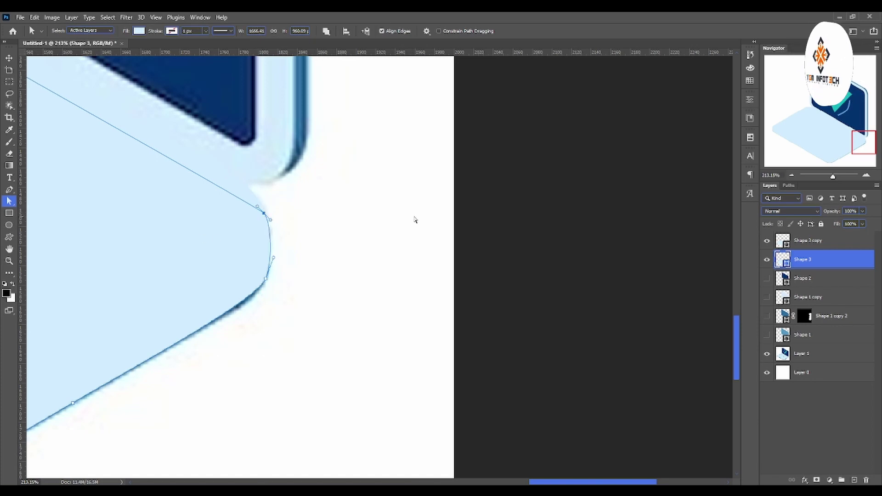
key(ctrl+0)
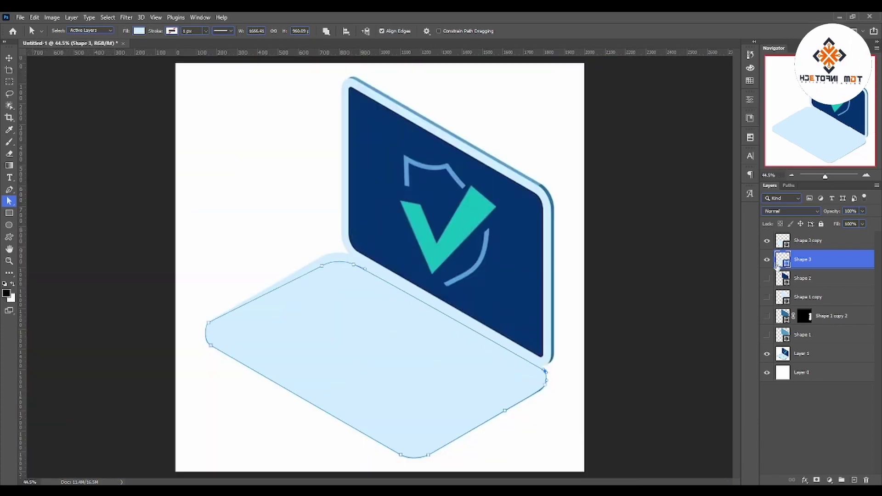
Step: Fill the lower base shape with the darker blue sampled from the laptop's thick edge
double_click(782, 260)
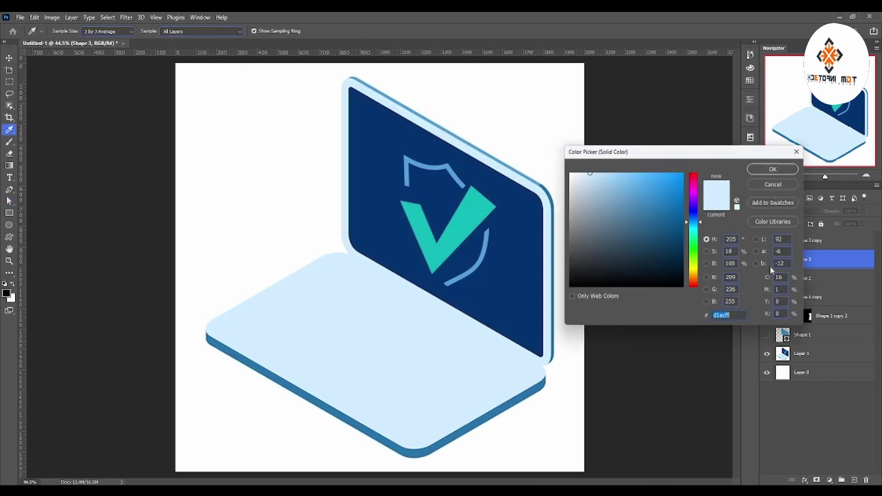
click(456, 431)
key(Return)
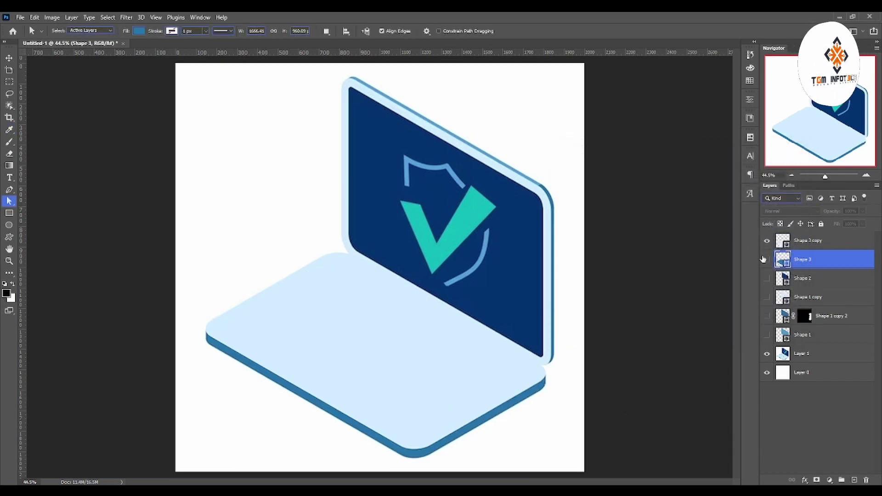
Step: Hide the traced shape layers and zoom to 133% on the reference keyboard
click(765, 260)
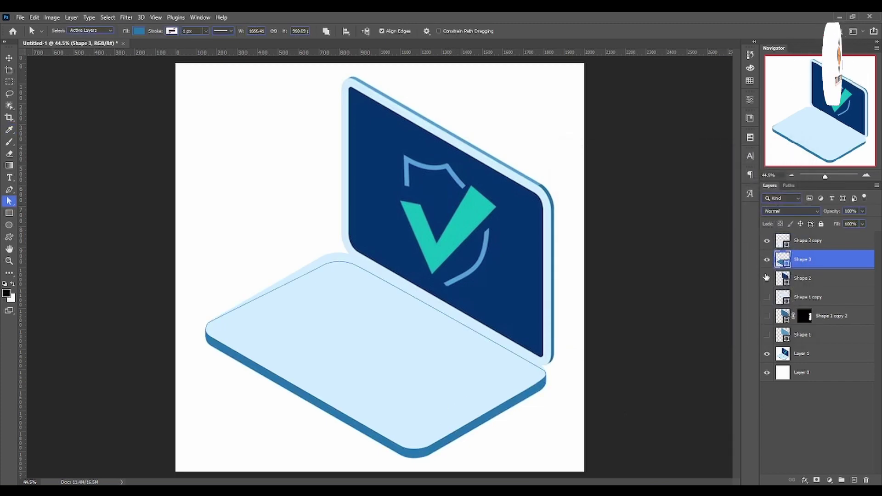
drag(766, 296, 766, 362)
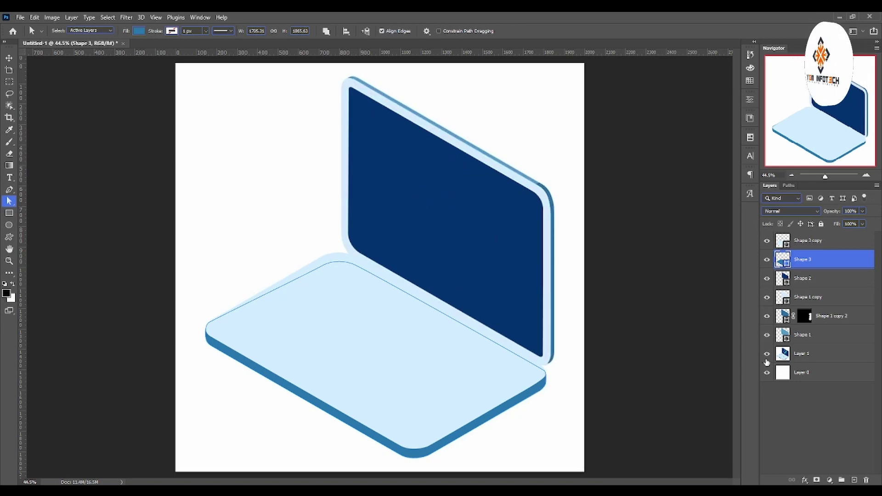
click(10, 260)
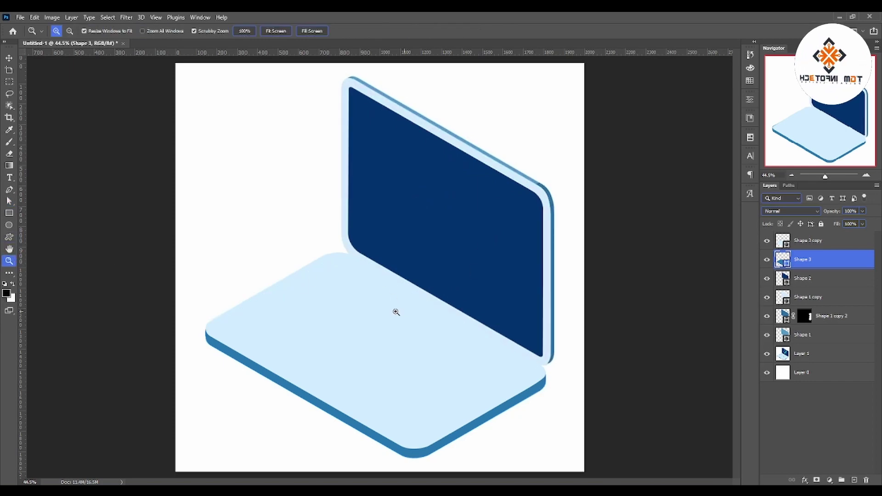
drag(394, 309, 403, 317)
drag(766, 240, 766, 335)
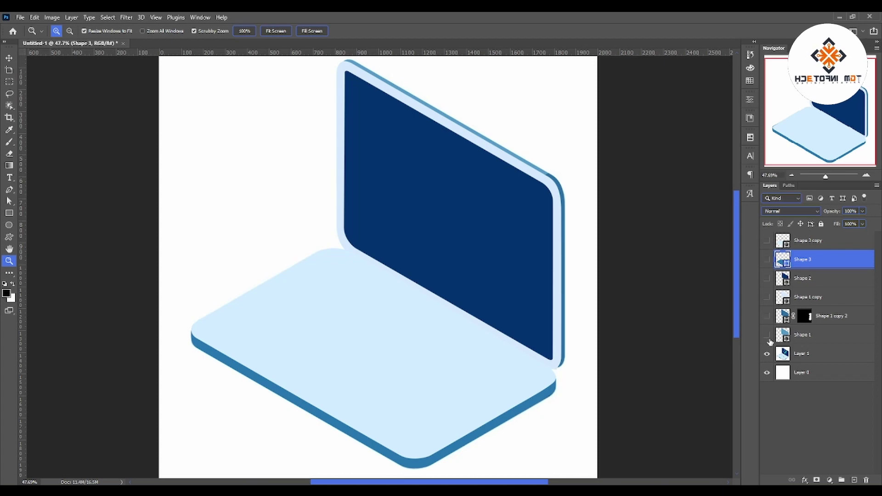
click(246, 260)
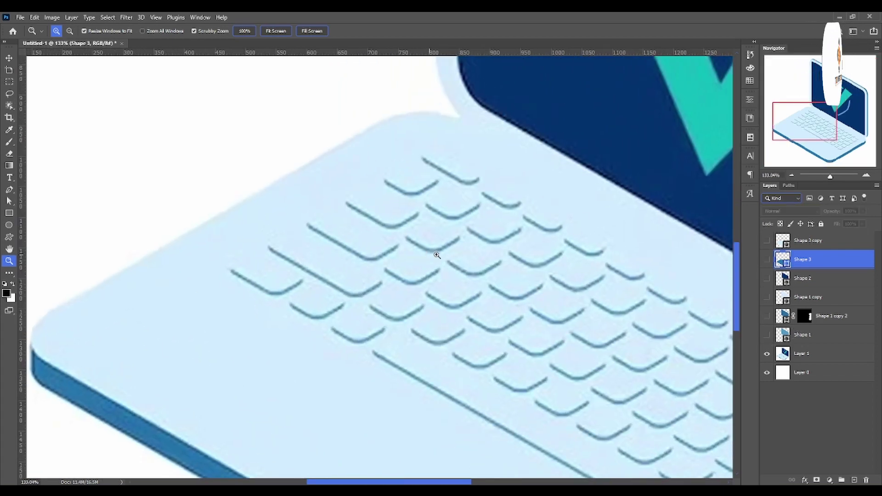
Step: Add a new layer above Shape 3 copy and set the Pen shape to no fill with a blue stroke
drag(437, 255, 449, 258)
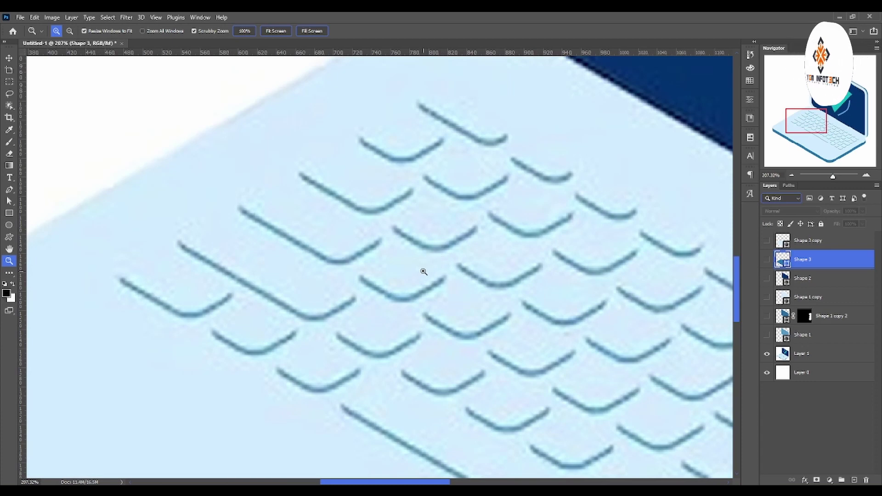
click(844, 240)
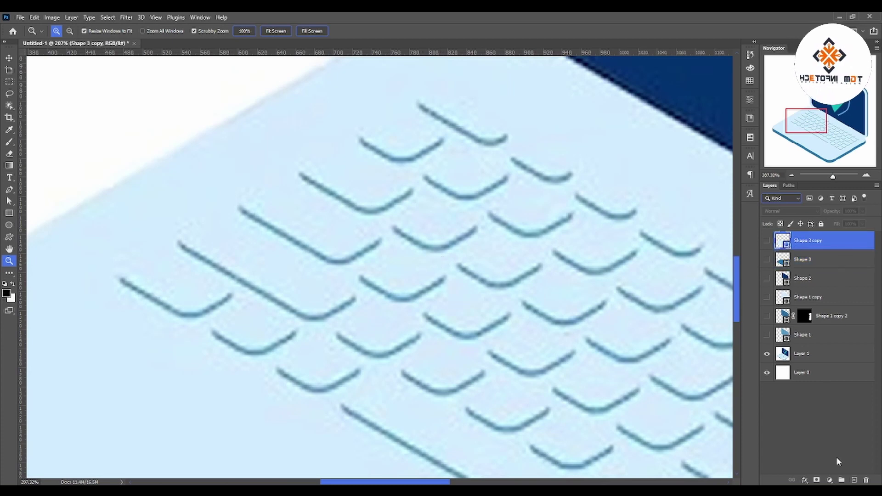
click(854, 479)
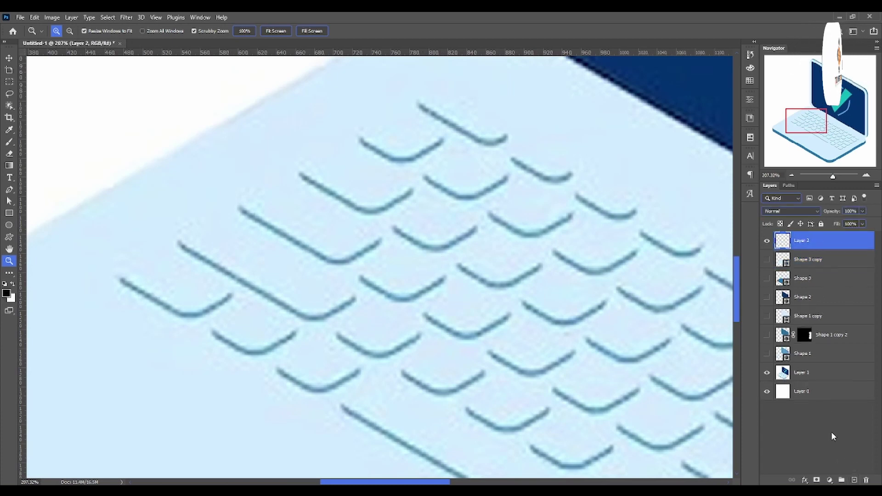
click(9, 189)
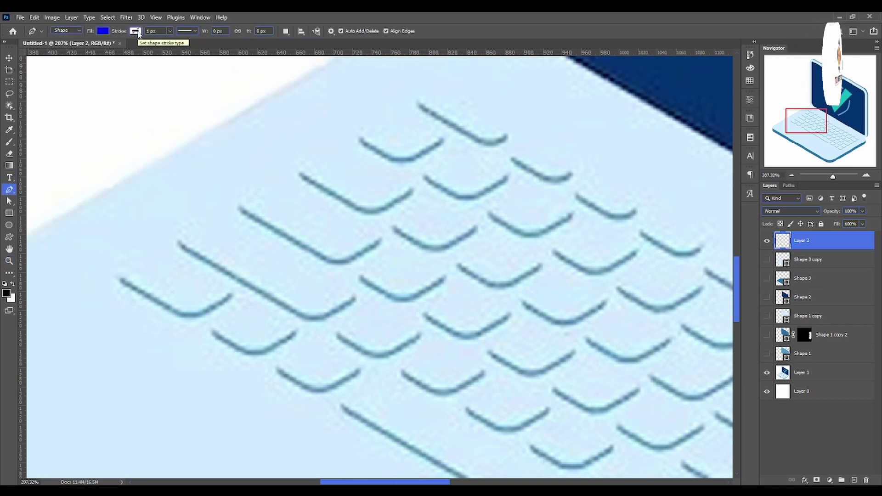
click(103, 31)
click(53, 48)
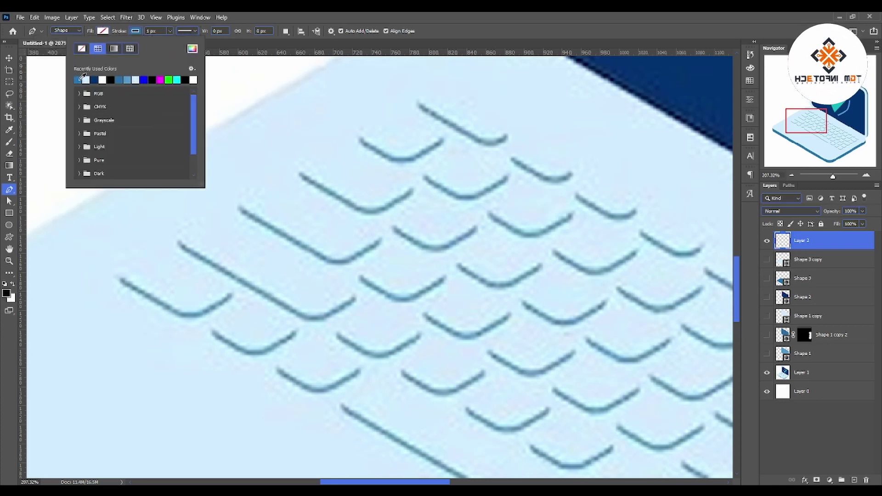
click(172, 31)
click(165, 31)
text(2)
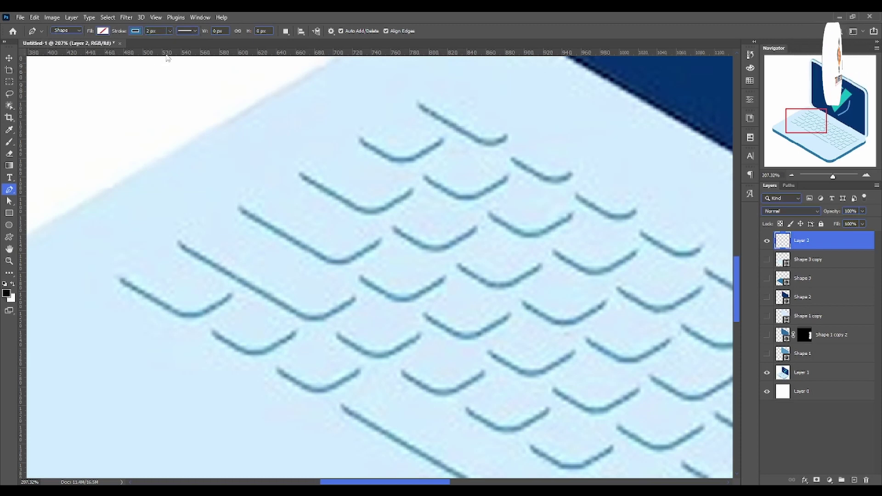
click(200, 17)
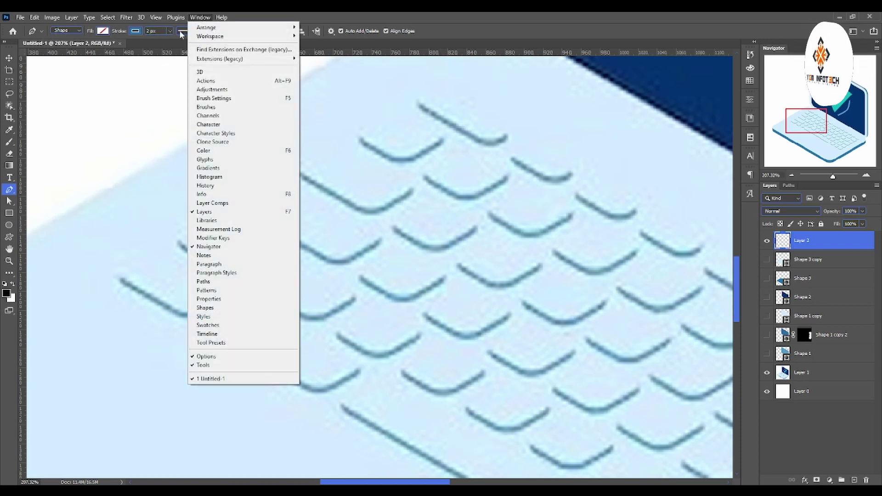
click(184, 31)
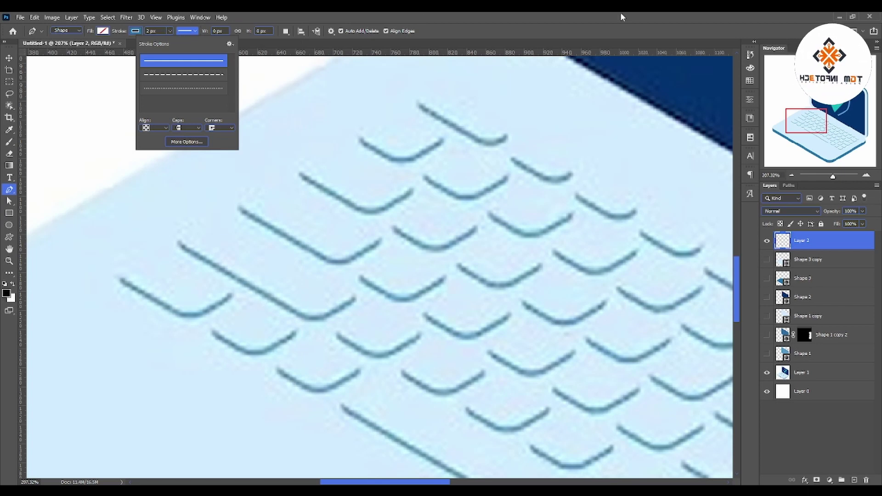
Step: Draw the leftmost key's curved outline along its bottom edge and up its right side
click(120, 279)
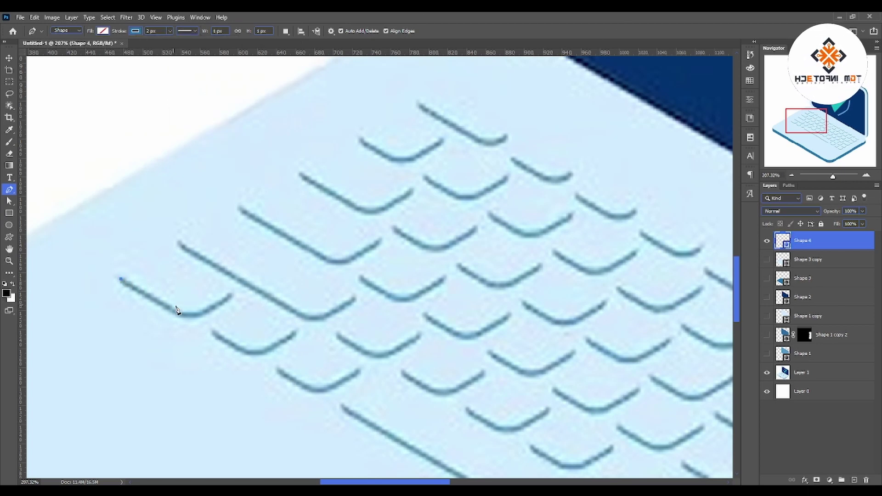
drag(174, 309, 211, 312)
key(ctrl+z)
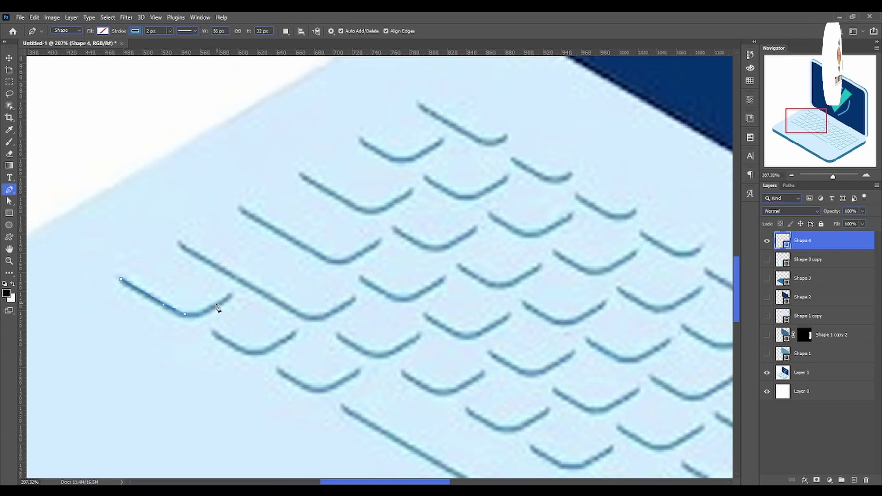
drag(199, 314, 214, 306)
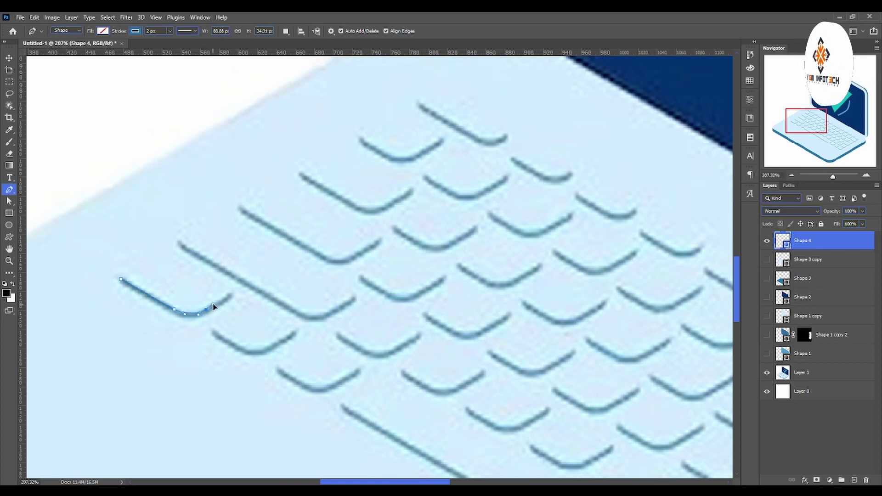
click(230, 292)
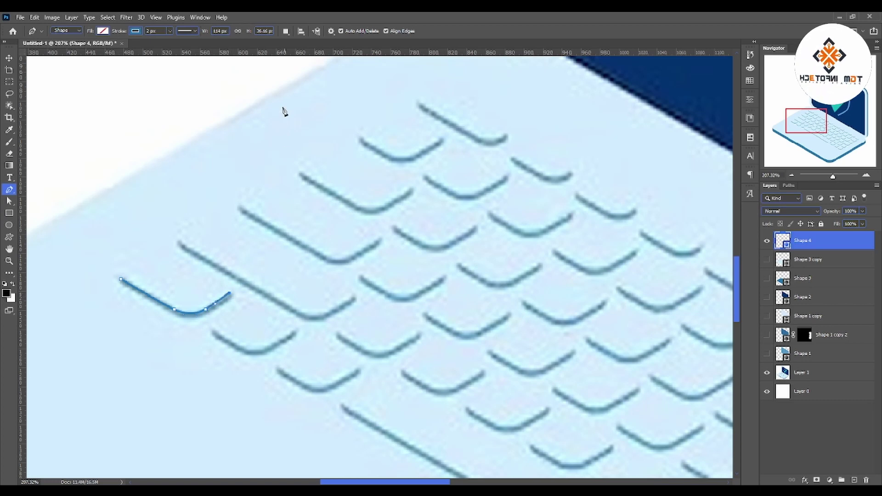
Step: Thicken the key stroke to 5.71 px and give it rounded end caps
click(170, 32)
drag(176, 43, 173, 43)
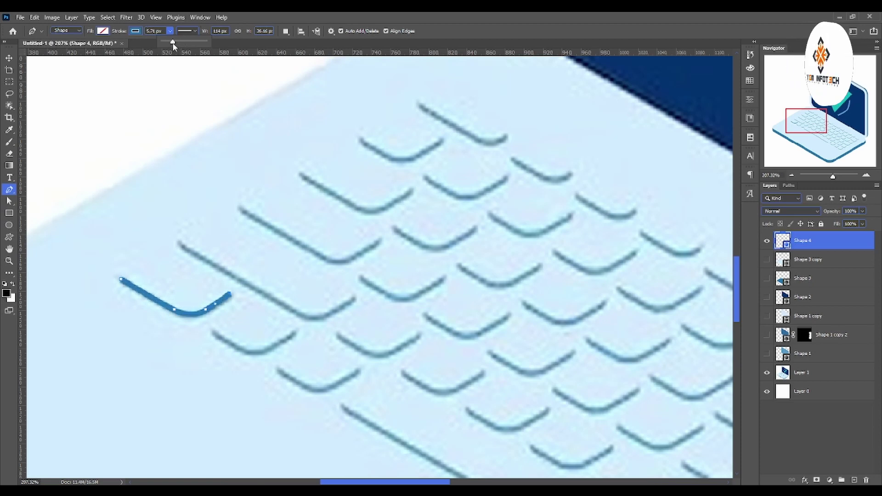
click(184, 31)
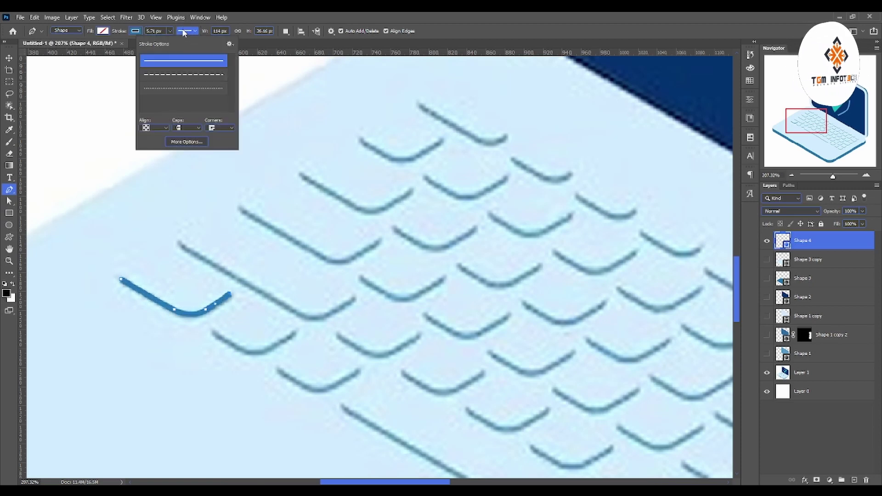
click(182, 129)
click(184, 142)
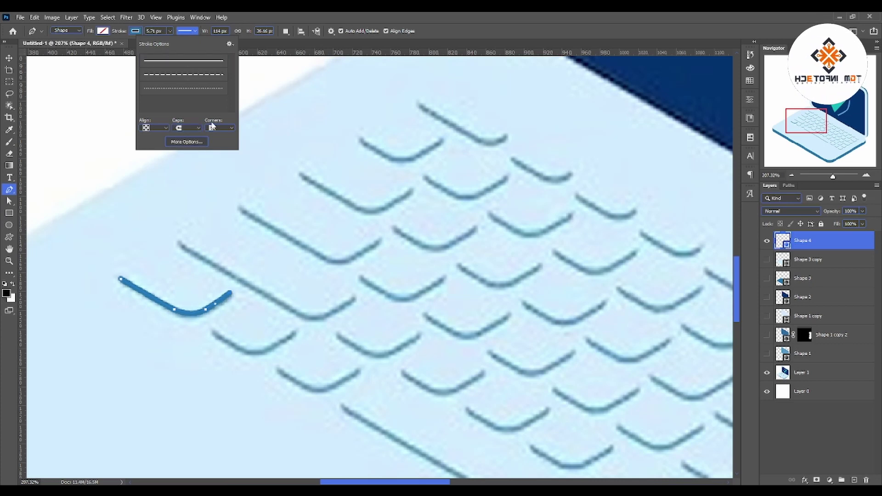
click(9, 261)
scroll(367, 266, down, 5)
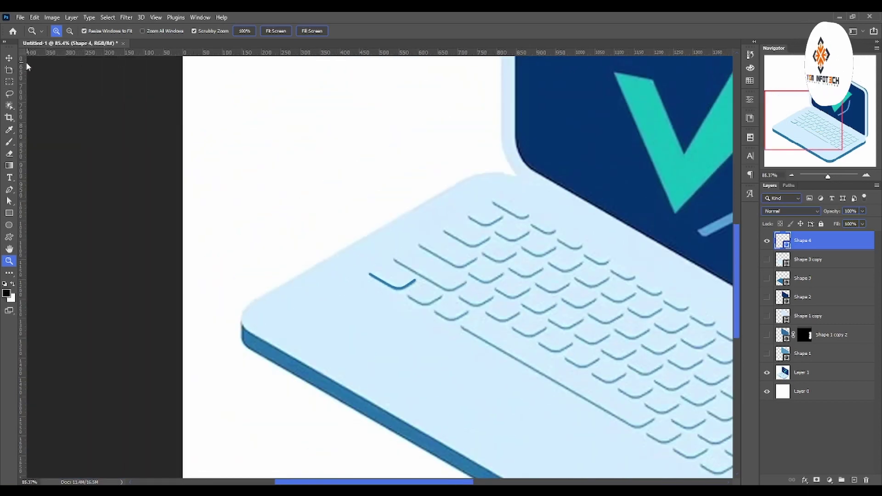
Step: Zoom back in on the left keys and merge the copied piece into the key stroke
click(12, 60)
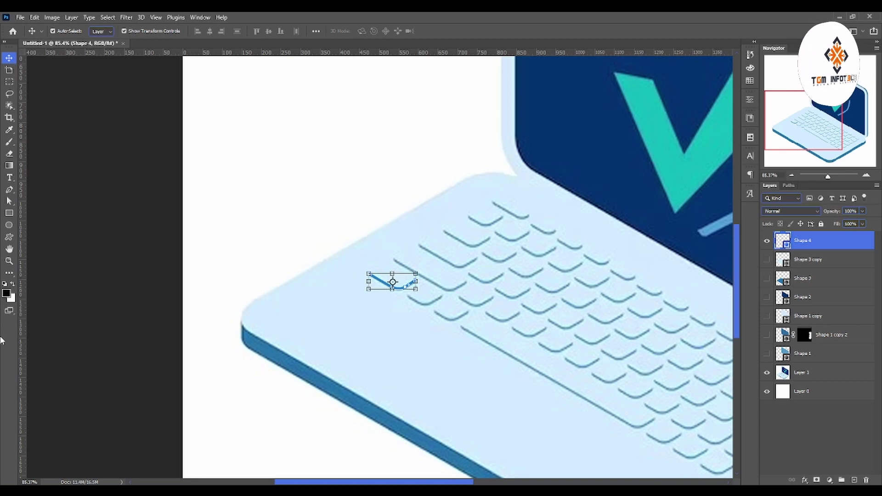
click(8, 261)
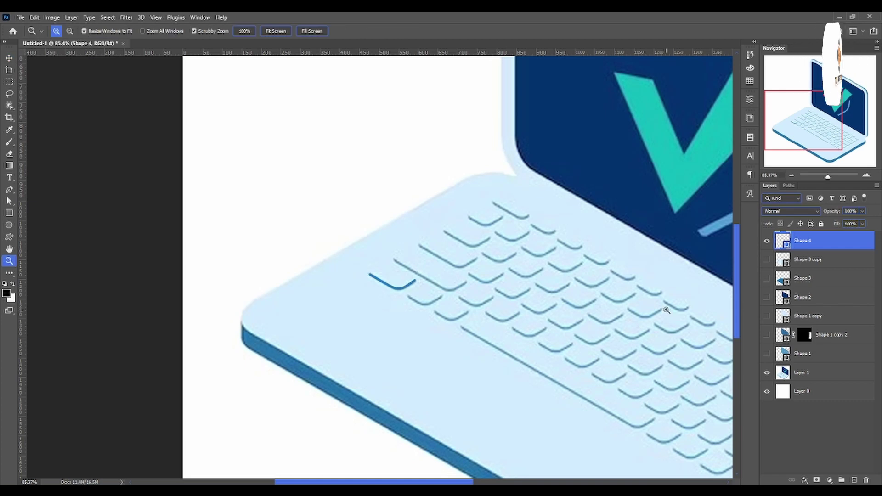
drag(667, 310, 704, 308)
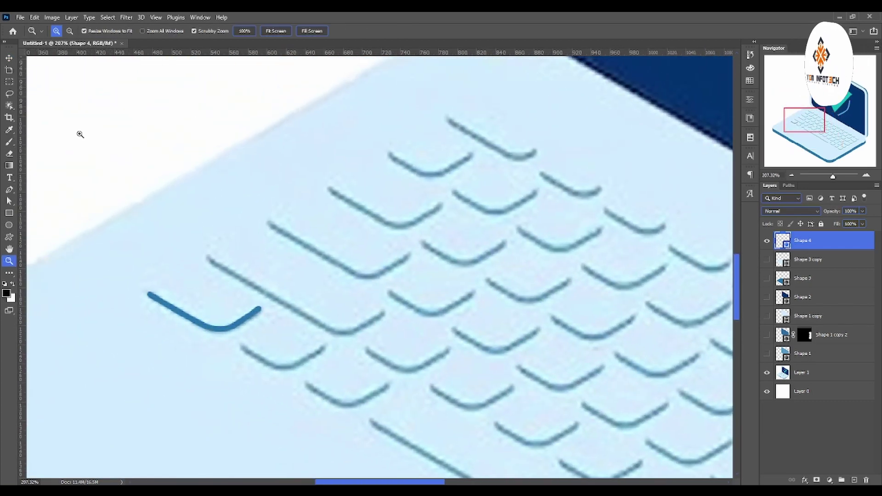
click(12, 58)
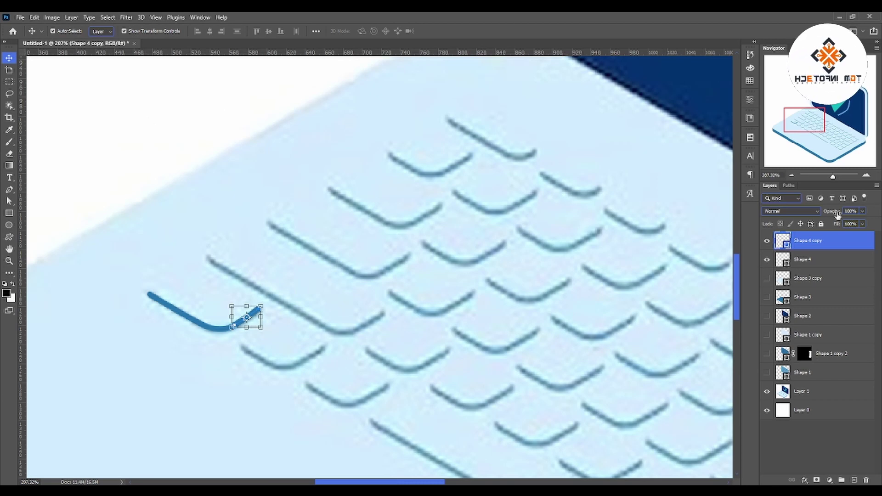
key(ctrl+e)
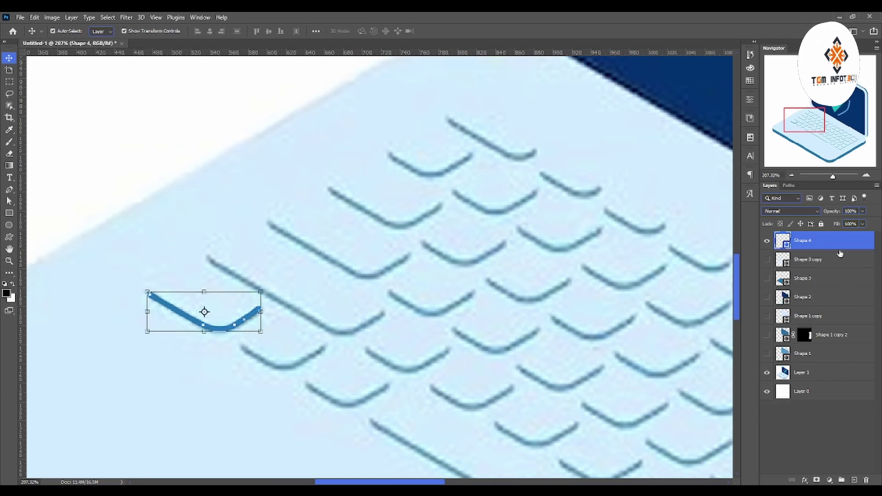
click(842, 273)
Step: Duplicate Shape 4 and nudge the copy right and down along the key row
click(845, 247)
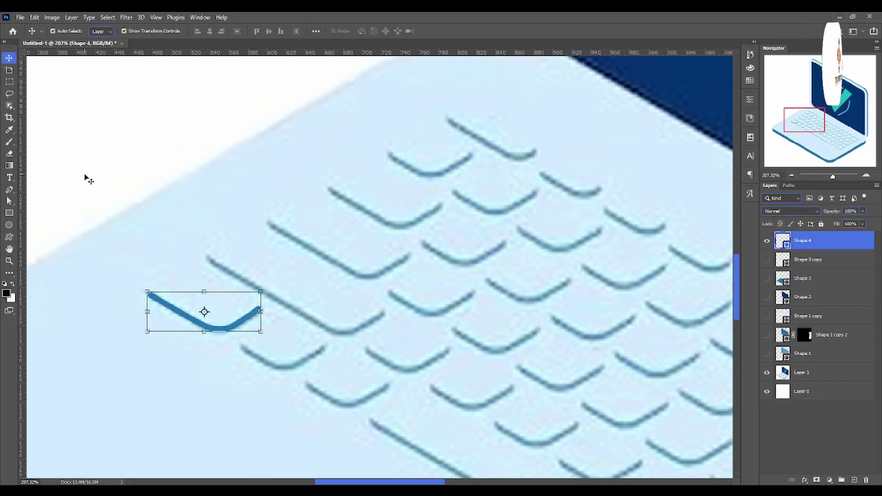
key(p)
key(ctrl+j)
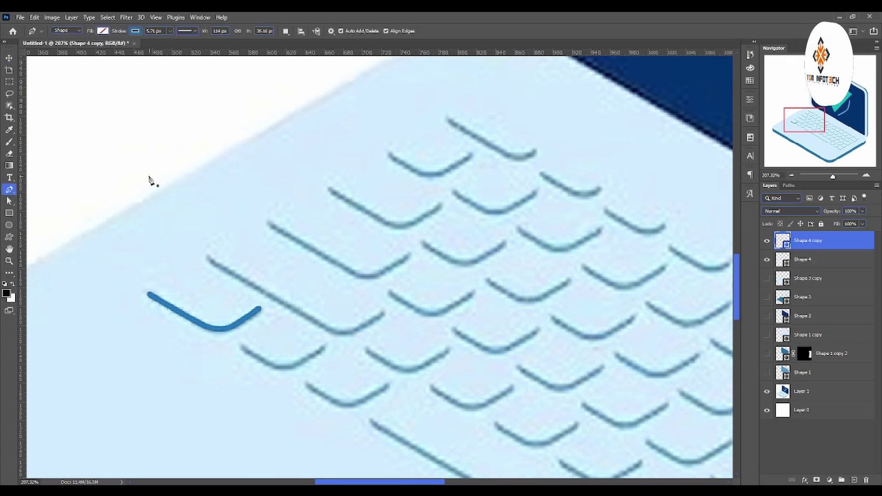
click(9, 57)
key(shift+Right)
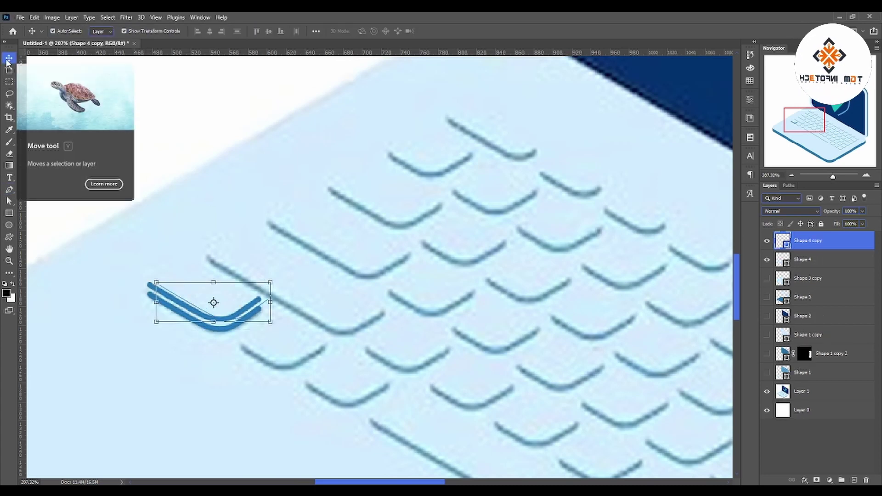
key(shift+Right)
key(shift+Right)
key(shift+Up)
key(shift+Right)
key(shift+Right)
key(shift+Right)
key(shift+Right)
key(shift+Right)
key(shift+Right)
key(shift+Right)
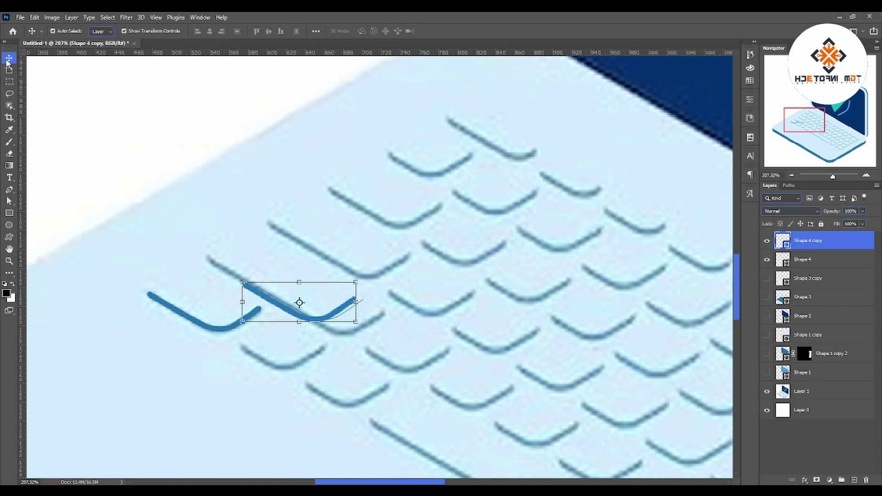
key(shift+Right)
key(shift+Right)
key(shift+Down)
key(shift+Right)
key(Down)
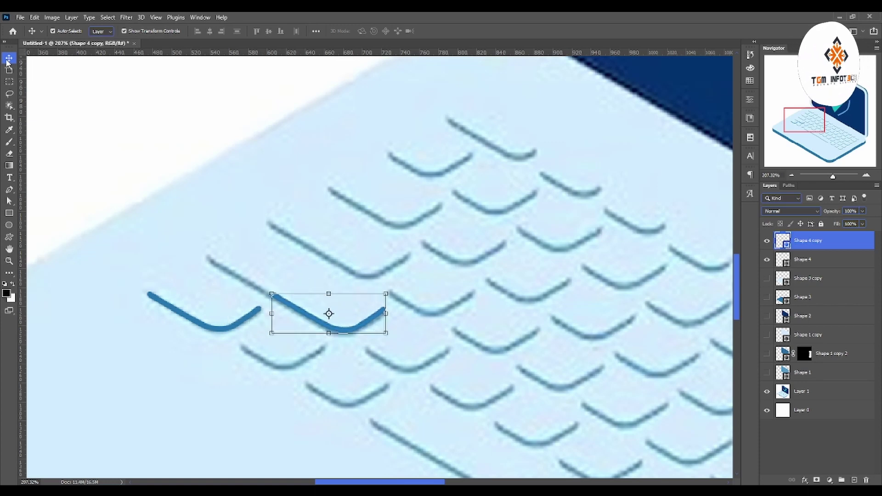
key(Down)
Step: Move the copy's left end point up and left to lengthen it into a longer key
click(9, 201)
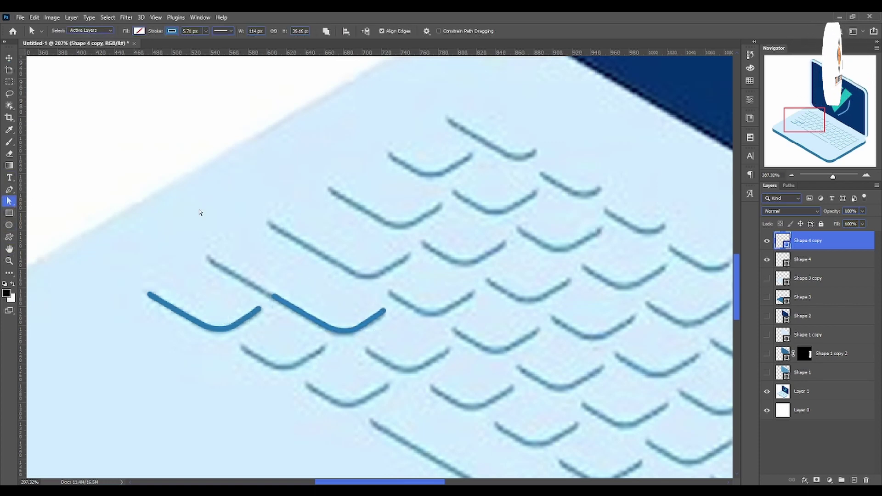
drag(296, 267, 263, 314)
key(shift+Up)
key(shift+Left)
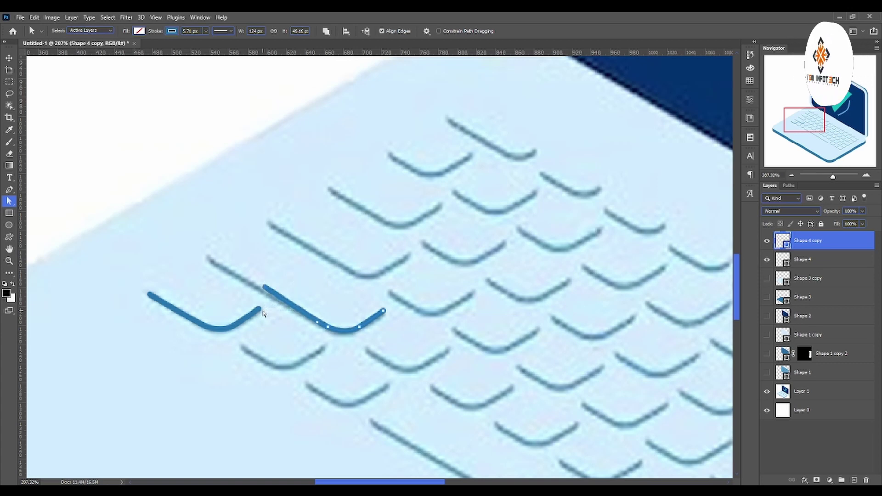
key(shift+Left)
key(shift+Left)
key(shift+Left)
key(shift+Up)
key(shift+Left)
key(shift+Up)
key(shift+Left)
key(shift+Up)
key(shift+Left)
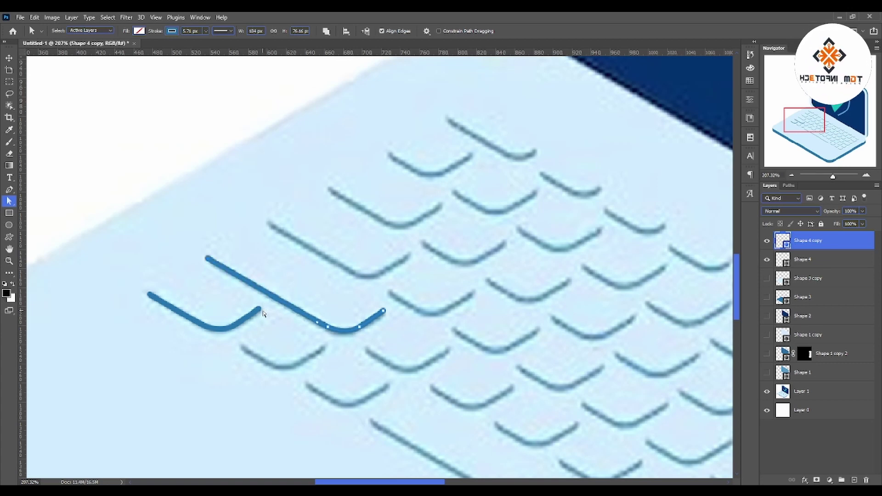
click(10, 58)
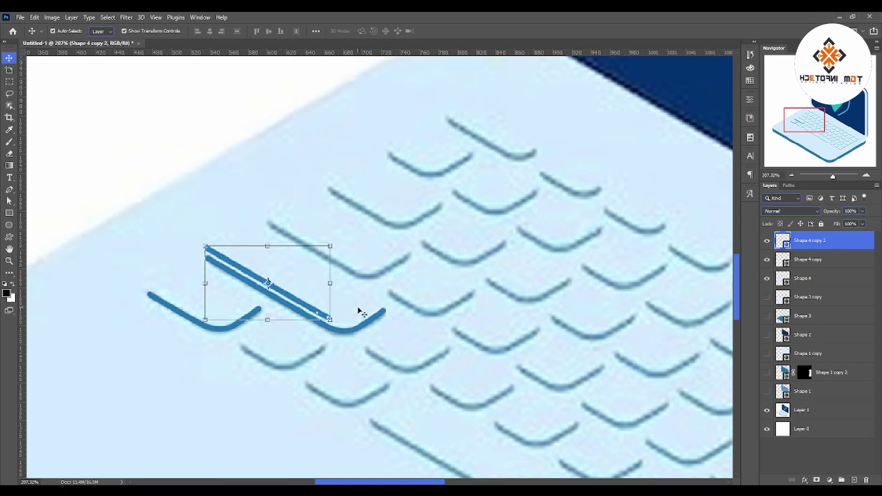
Step: Duplicate the long key stroke one row up, shorten its left end, and copy it up-right
drag(295, 295, 321, 239)
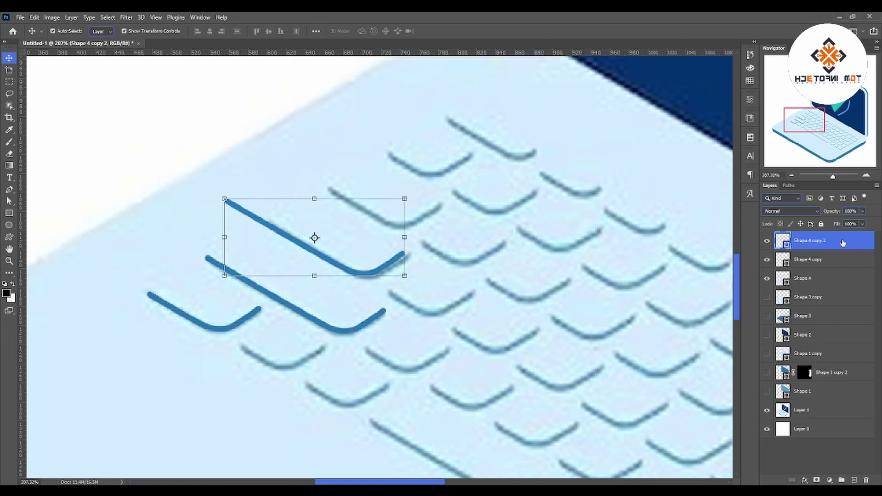
key(a)
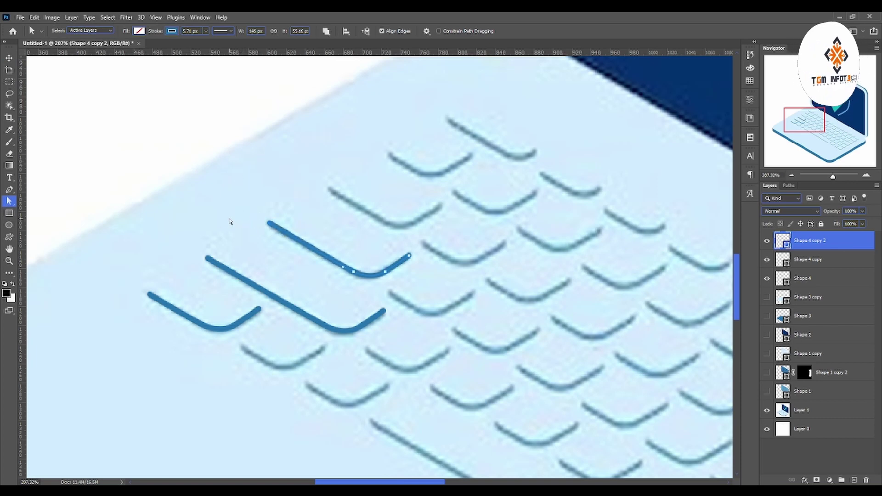
key(v)
key(shift+alt+Down)
key(shift+Up)
key(shift+Up)
key(shift+Up)
key(shift+Right)
key(shift+Right)
key(shift+Right)
key(shift+Right)
key(shift+Right)
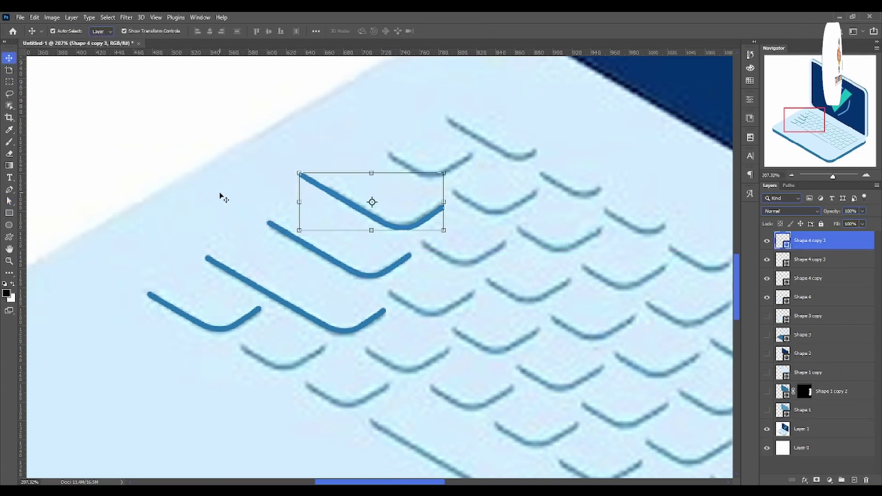
key(a)
Step: Add another stroke copy on the next row up and shift the top stroke into place
key(v)
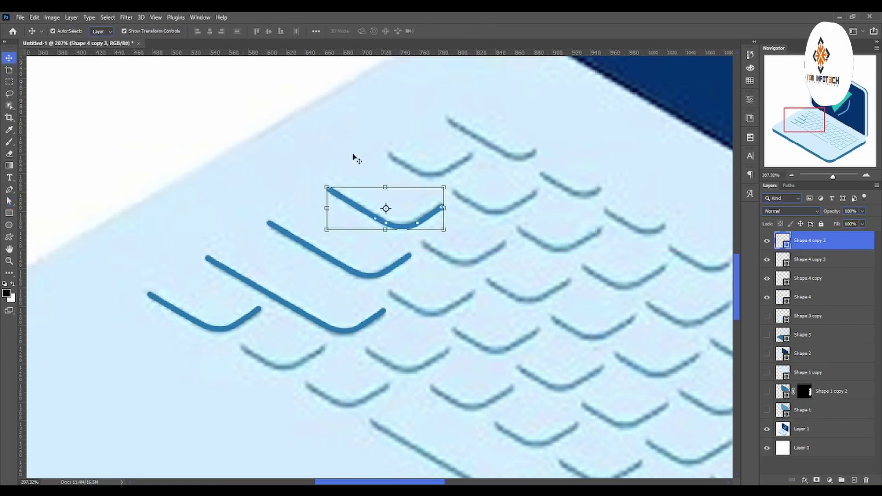
key(shift+alt+Down)
key(shift+Up)
key(shift+Up)
key(shift+Up)
key(shift+Right)
key(shift+Right)
key(shift+Right)
key(shift+Up)
key(shift+Left)
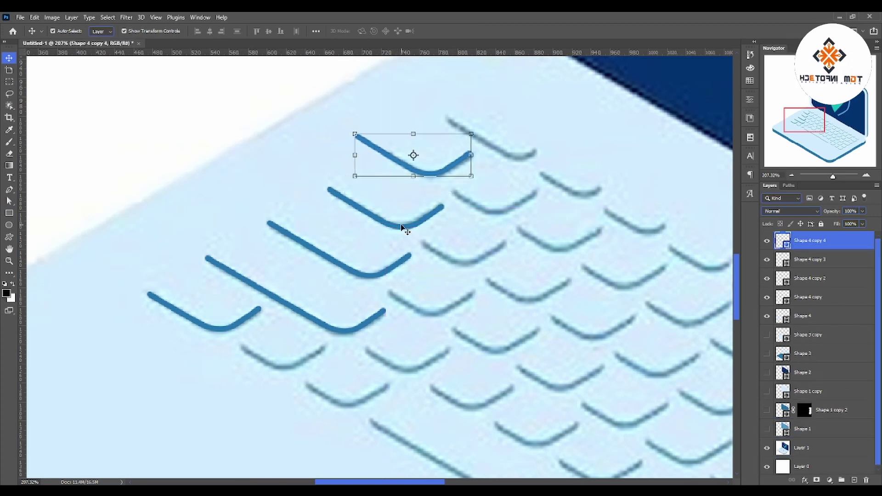
key(a)
key(Escape)
key(v)
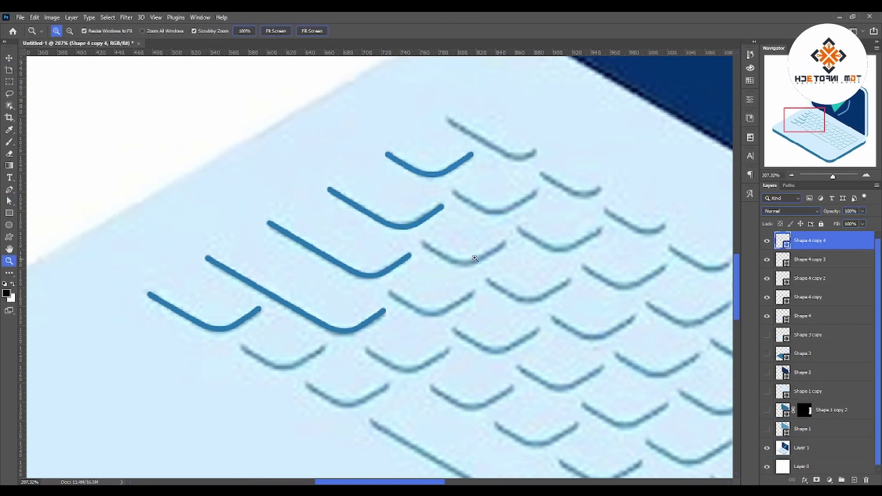
scroll(335, 152, down, 3)
Step: Copy the top-row key stroke rightward onto the neighbouring keys
click(346, 201)
key(shift+alt+Right)
key(shift+Right)
key(shift+Right)
key(shift+Right)
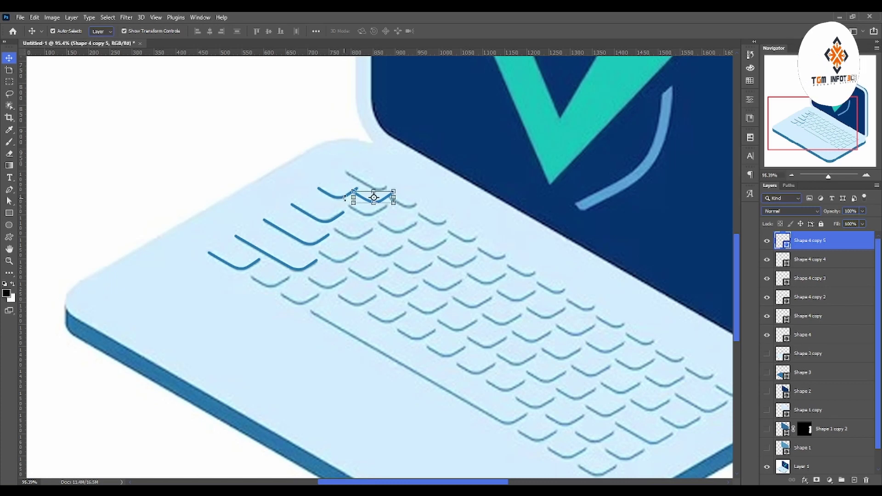
key(shift+Down)
key(shift+Down)
key(shift+Down)
key(shift+Down)
scroll(21, 262, up, 3)
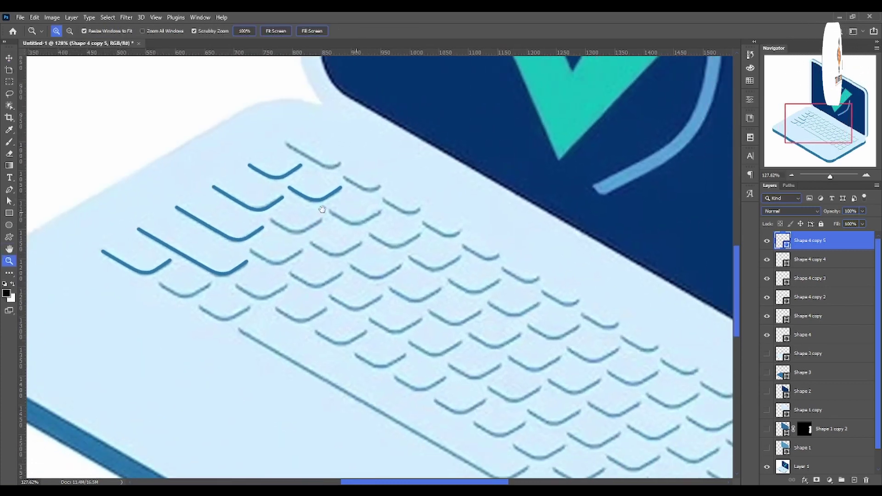
key(shift+alt+Right)
key(shift+Right)
key(shift+Right)
key(shift+Right)
Step: Keep placing stroke copies on each next key along the row, up to Shape 4 copy 9
key(shift+Down)
key(shift+Down)
key(shift+Down)
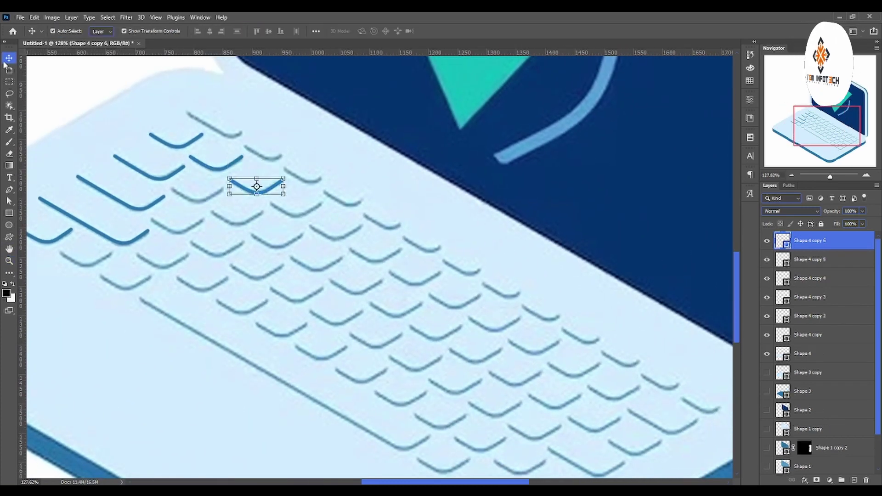
key(shift+alt+Right)
key(shift+Right)
key(shift+Right)
key(shift+Right)
key(shift+Down)
key(shift+Down)
key(shift+Down)
key(shift+Down)
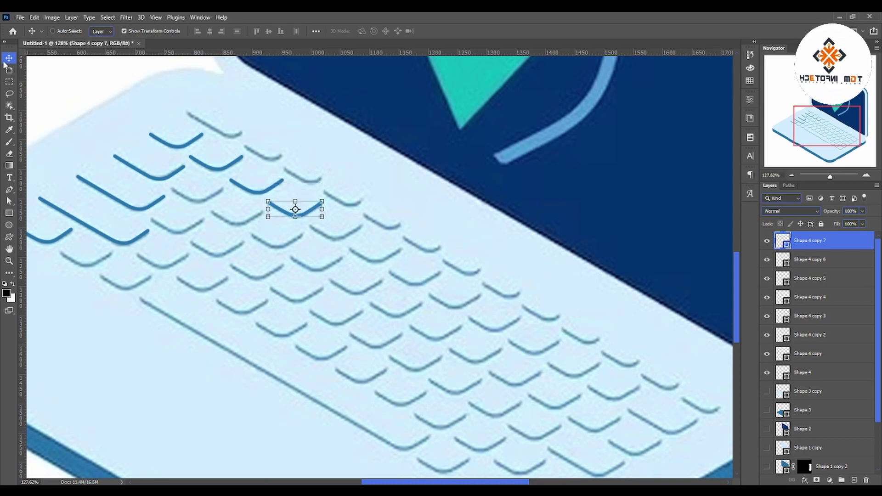
key(shift+alt+Right)
key(shift+alt+Right)
key(shift+Right)
key(shift+Right)
key(shift+Right)
key(shift+Down)
key(shift+Down)
key(shift+Down)
key(shift+alt+Right)
key(shift+Right)
key(shift+Right)
key(shift+Right)
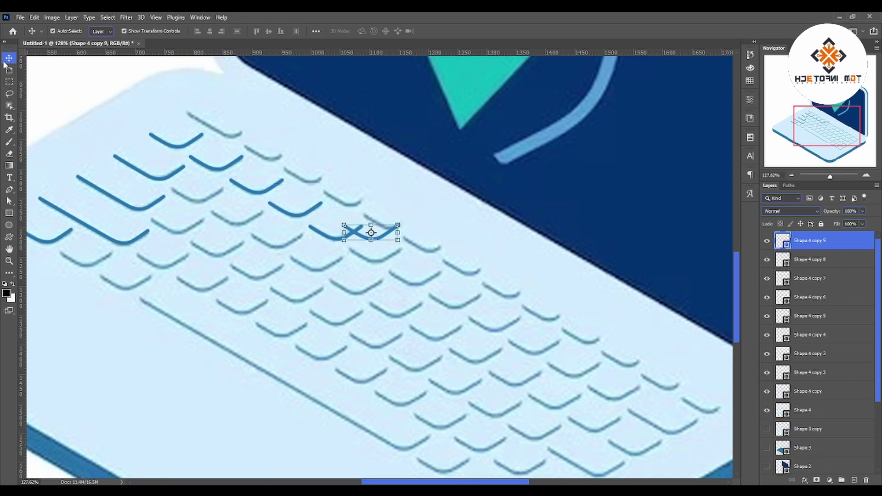
key(shift+Down)
key(shift+Down)
key(shift+Down)
Step: Show Shape 3 copy, Shape 3, Shape 2 and Shape 1; hide Layer 1 and Layer 0
click(766, 333)
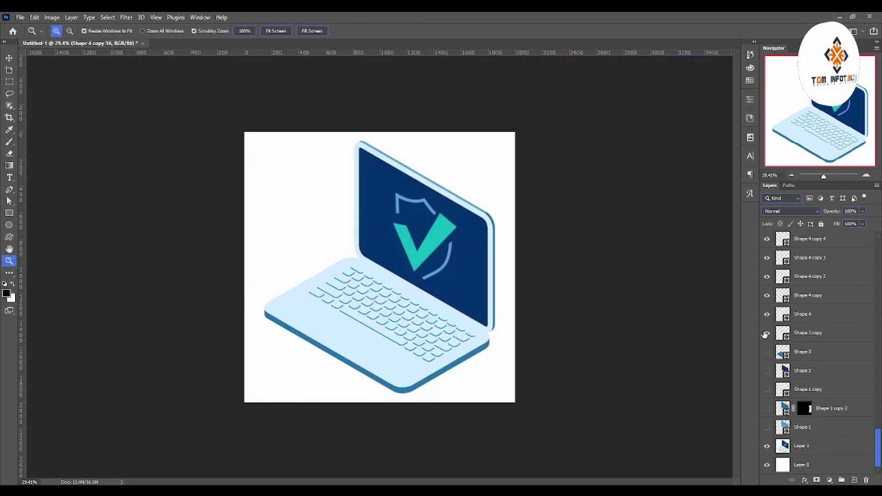
click(767, 352)
click(766, 370)
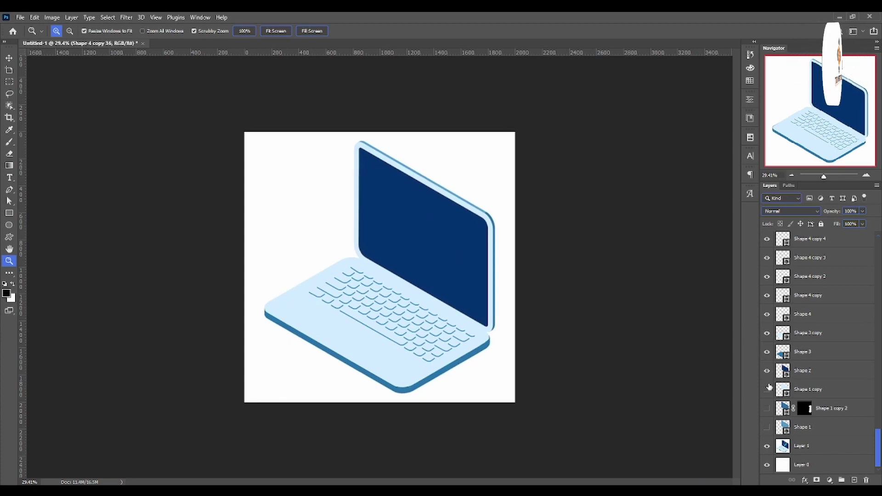
click(766, 408)
click(766, 427)
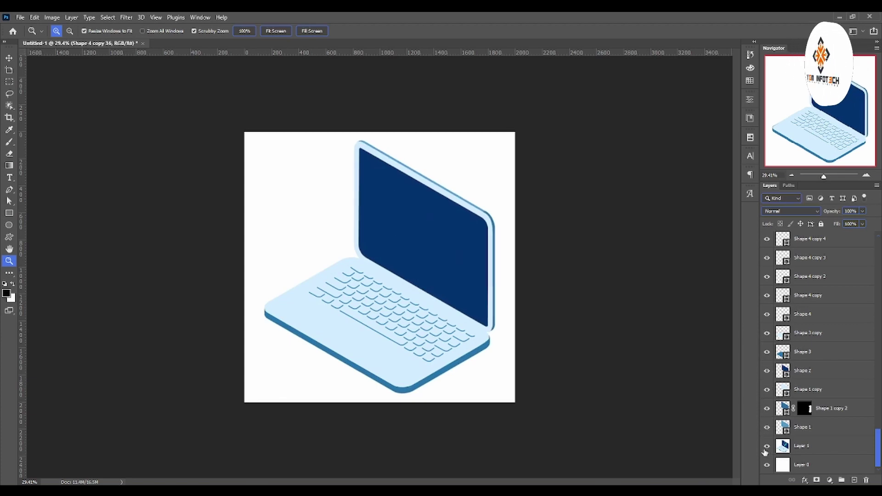
click(767, 464)
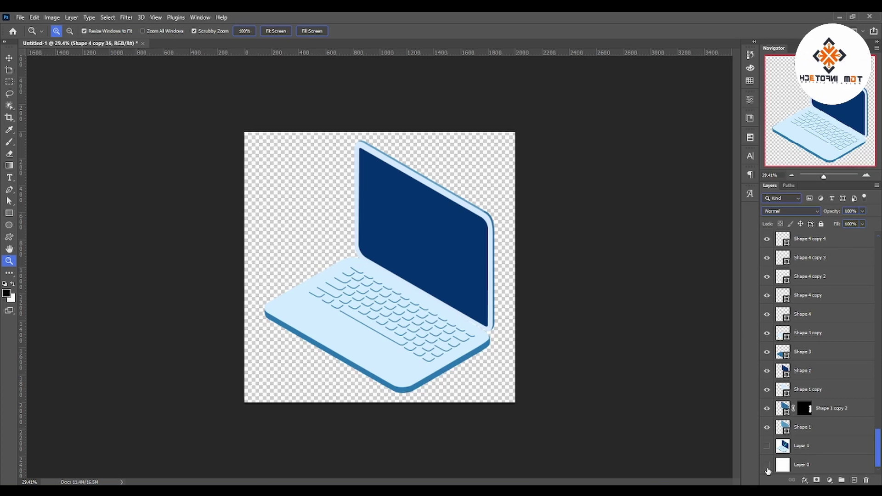
Step: Zoom in on the keyboard area and select the keyboard deck layer
drag(335, 307, 374, 317)
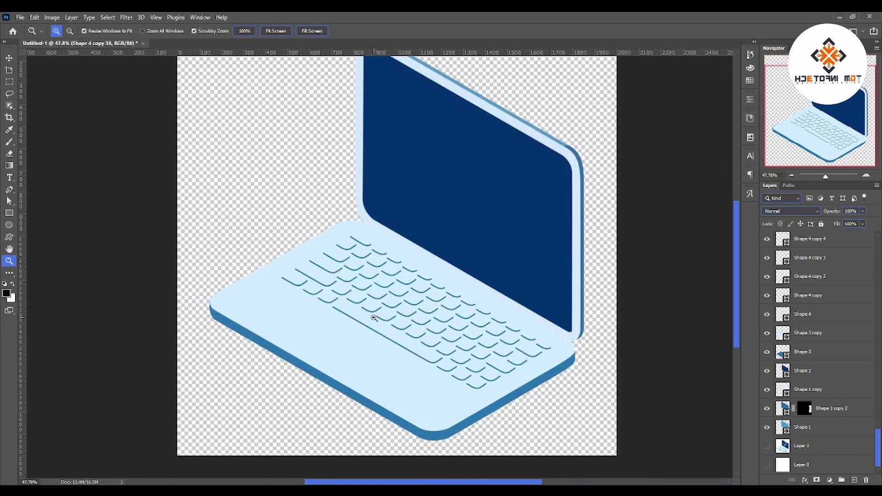
click(8, 58)
click(293, 317)
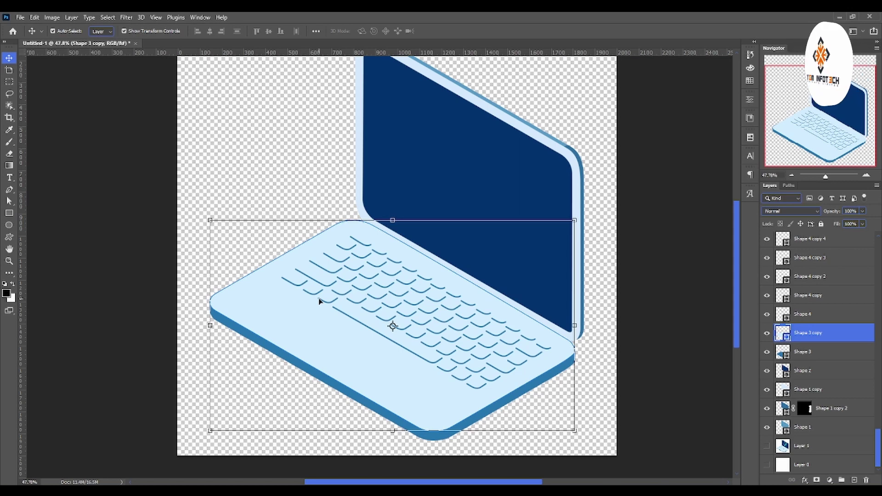
double_click(784, 332)
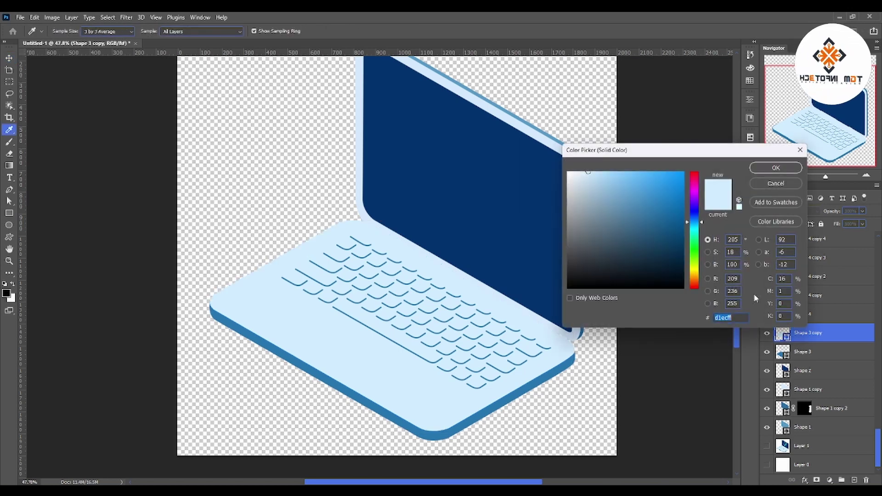
click(624, 202)
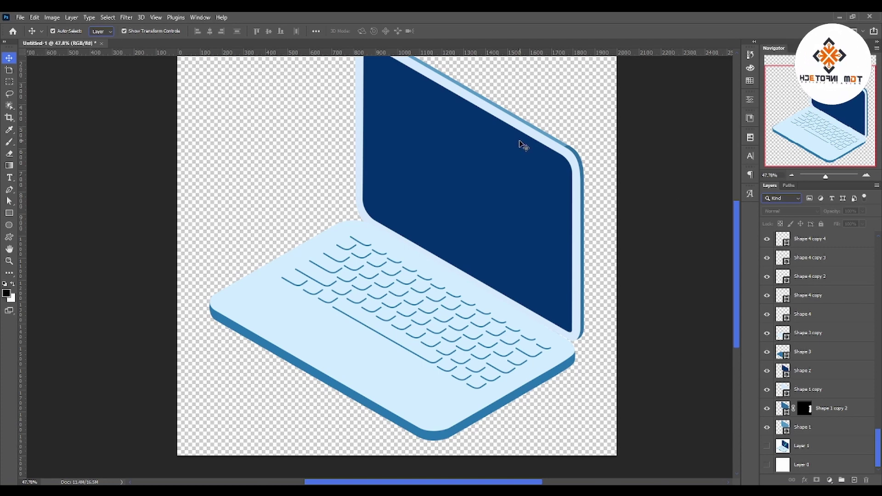
click(8, 260)
drag(496, 317, 511, 320)
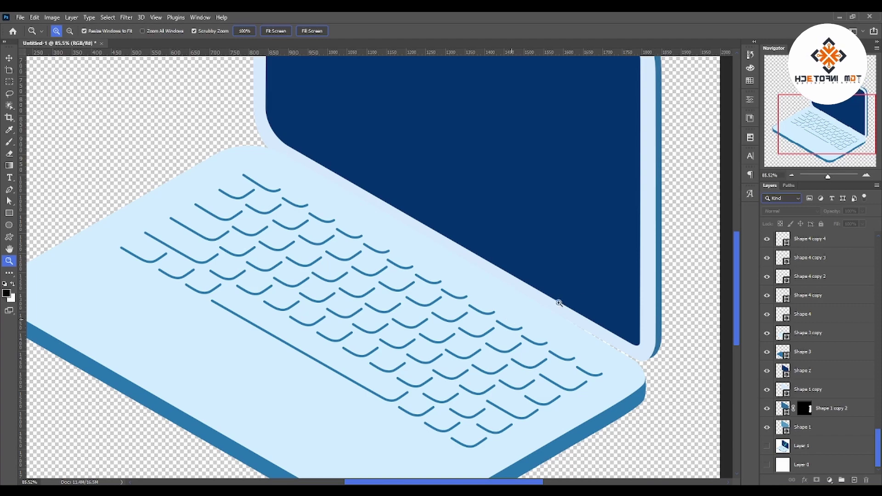
drag(557, 301, 542, 303)
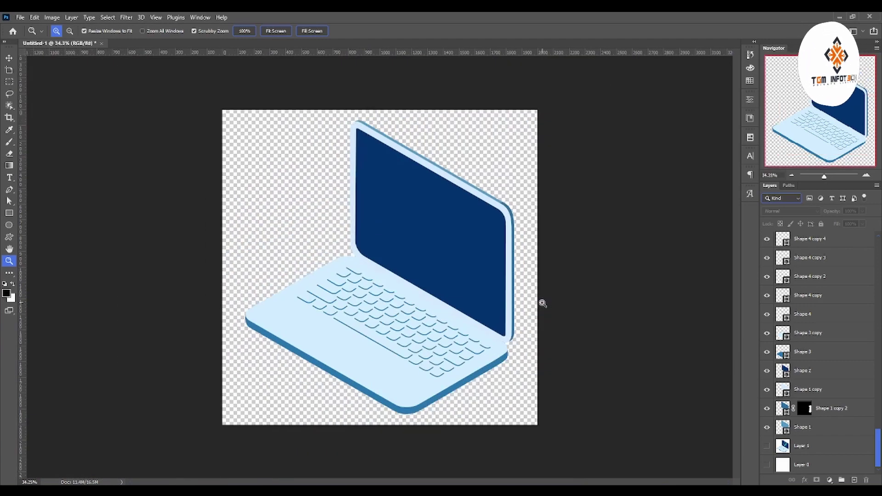